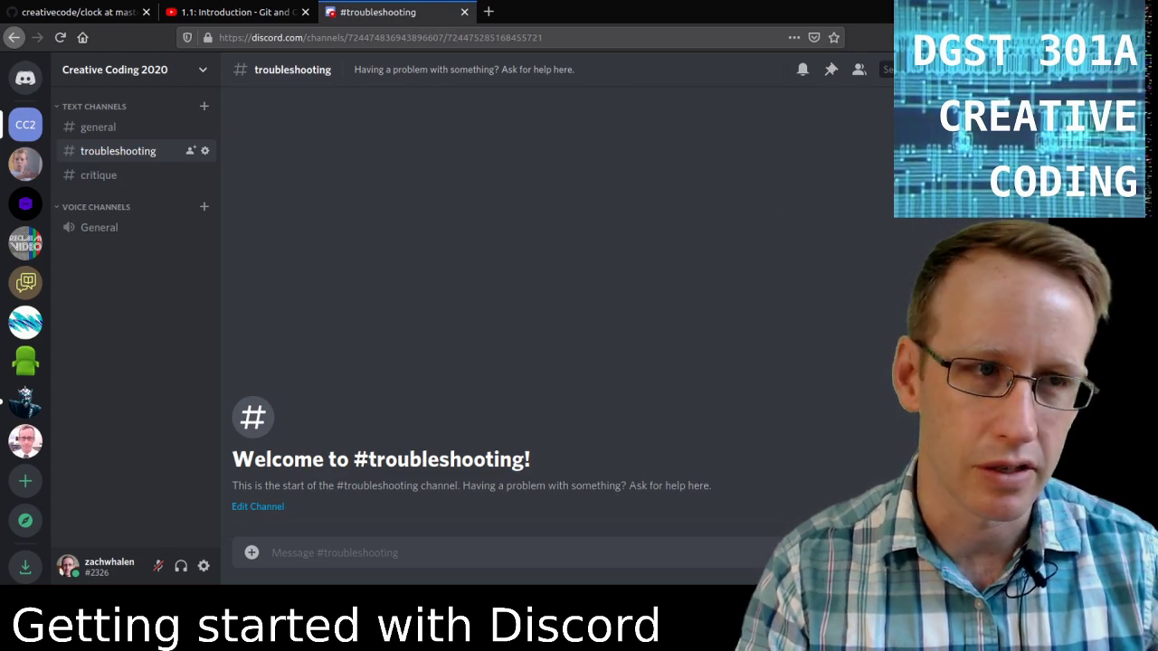
# Place the cursor in the message box of the empty #troubleshooting channel.
pyautogui.click(423, 552)
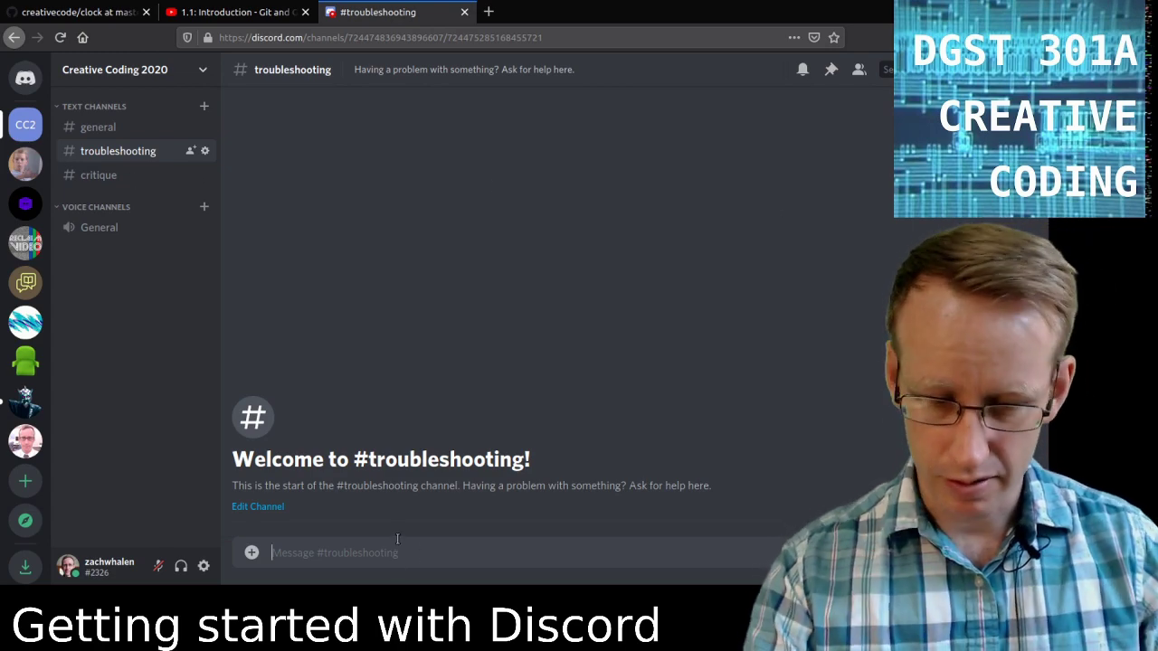
# Send 'hello, this is me typing in #troubleshooting !' with the channel mention autocompleted as a link.
pyautogui.write('hello')
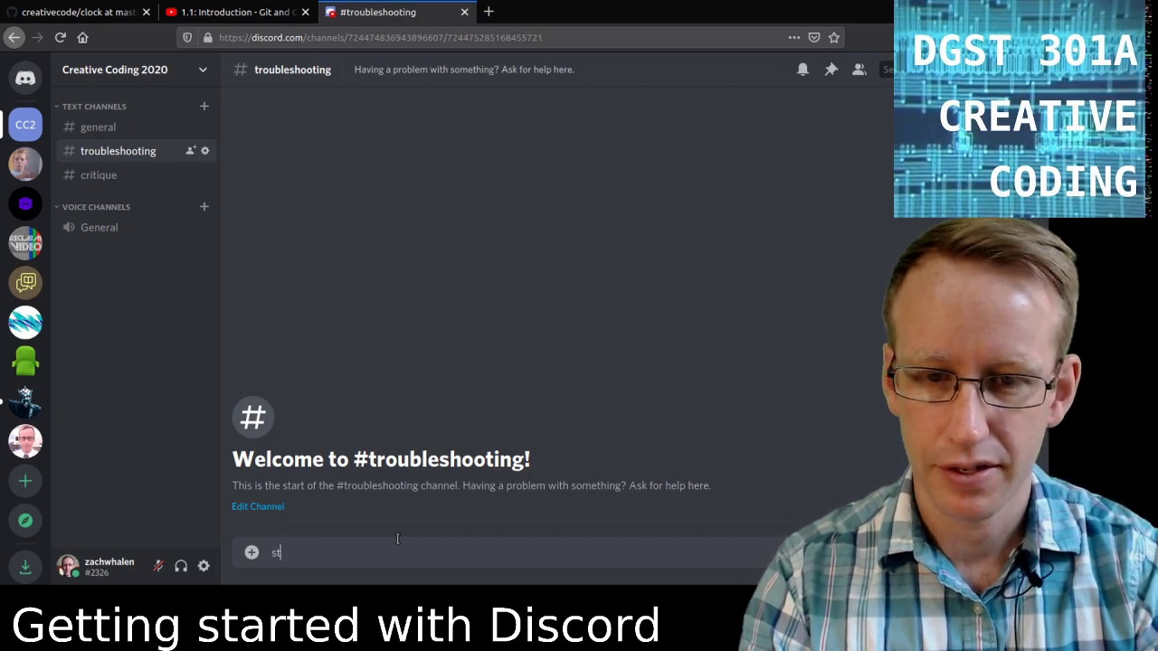
pyautogui.write(', this ')
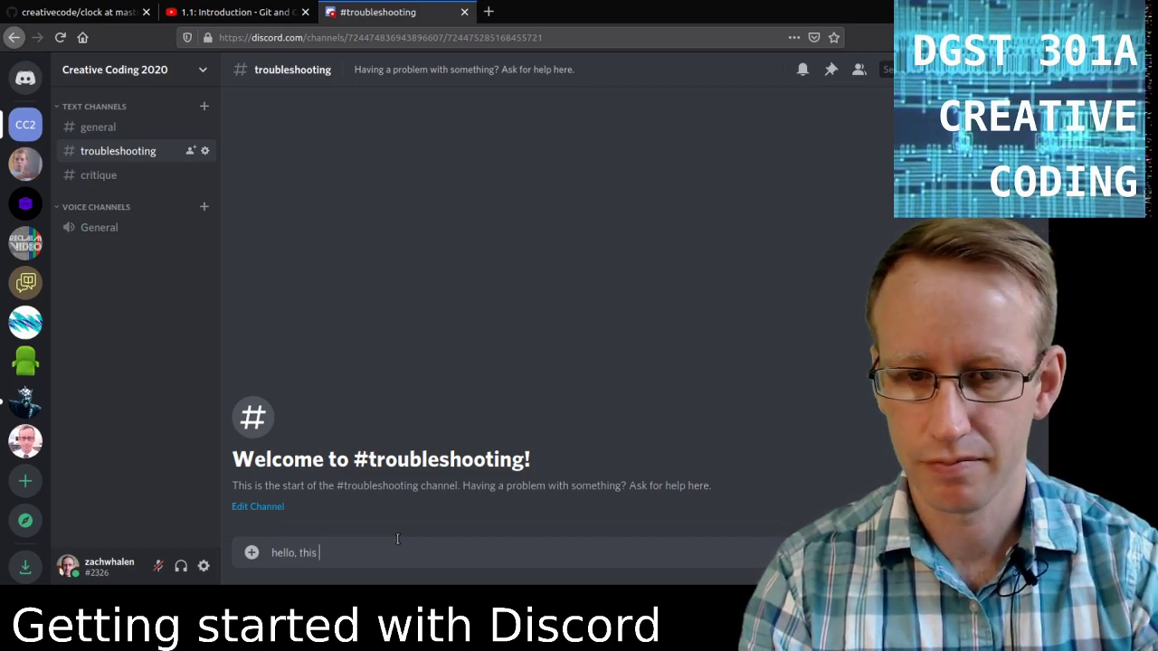
pyautogui.write('is me typing in')
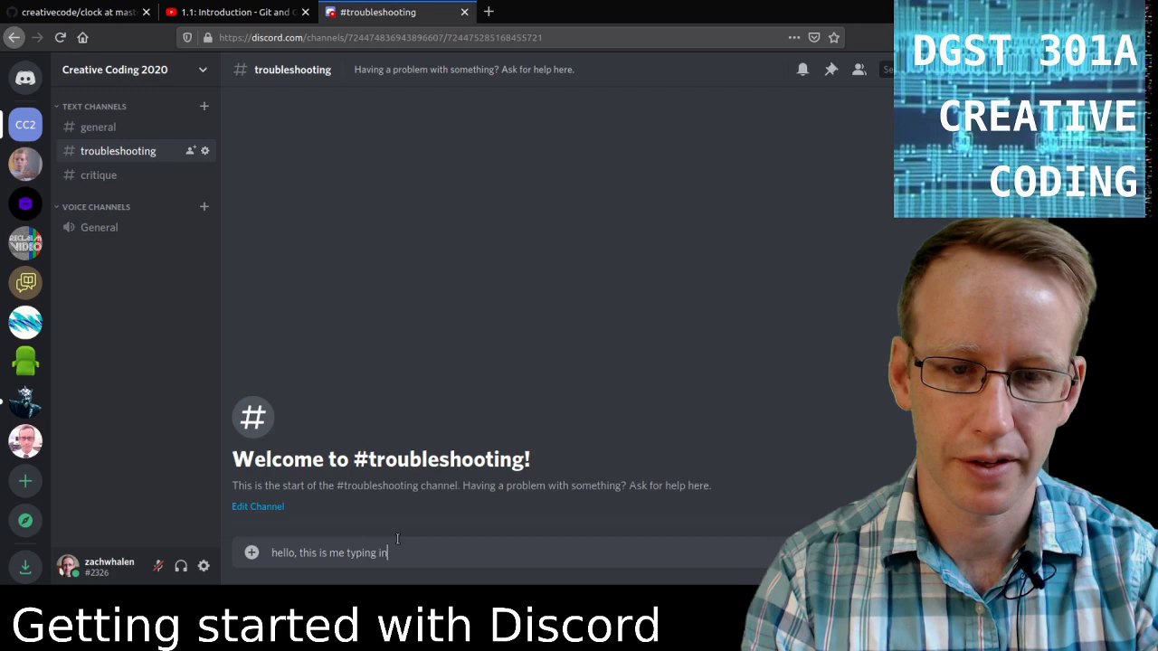
pyautogui.write(' #')
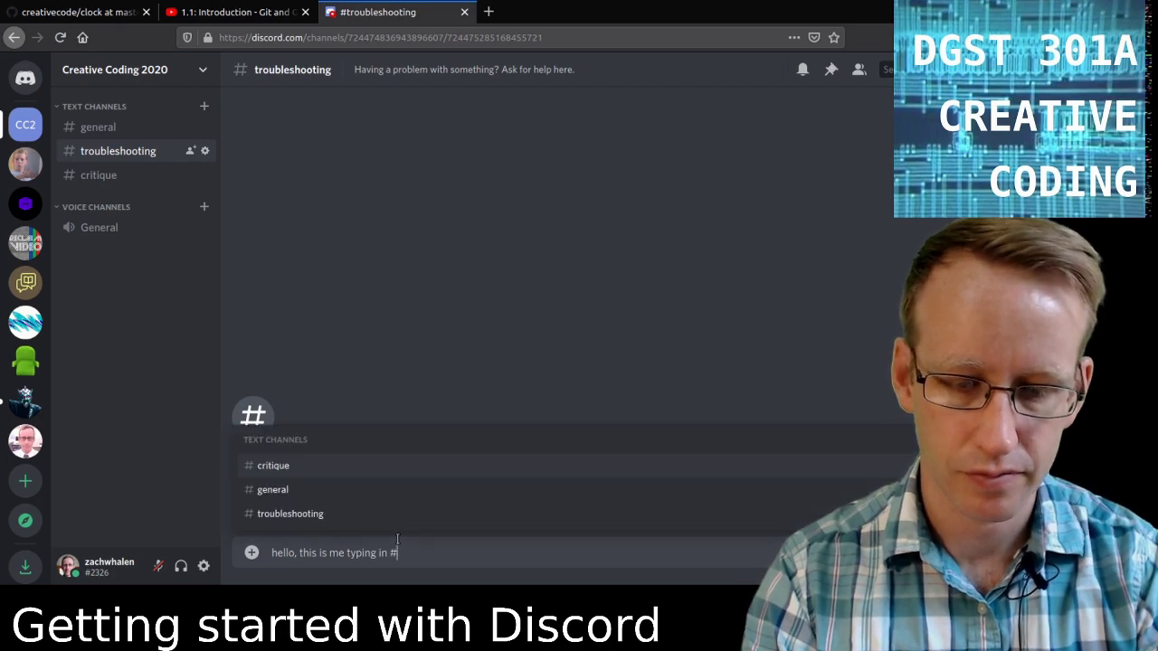
pyautogui.press('BackSpace')
pyautogui.write('#tr')
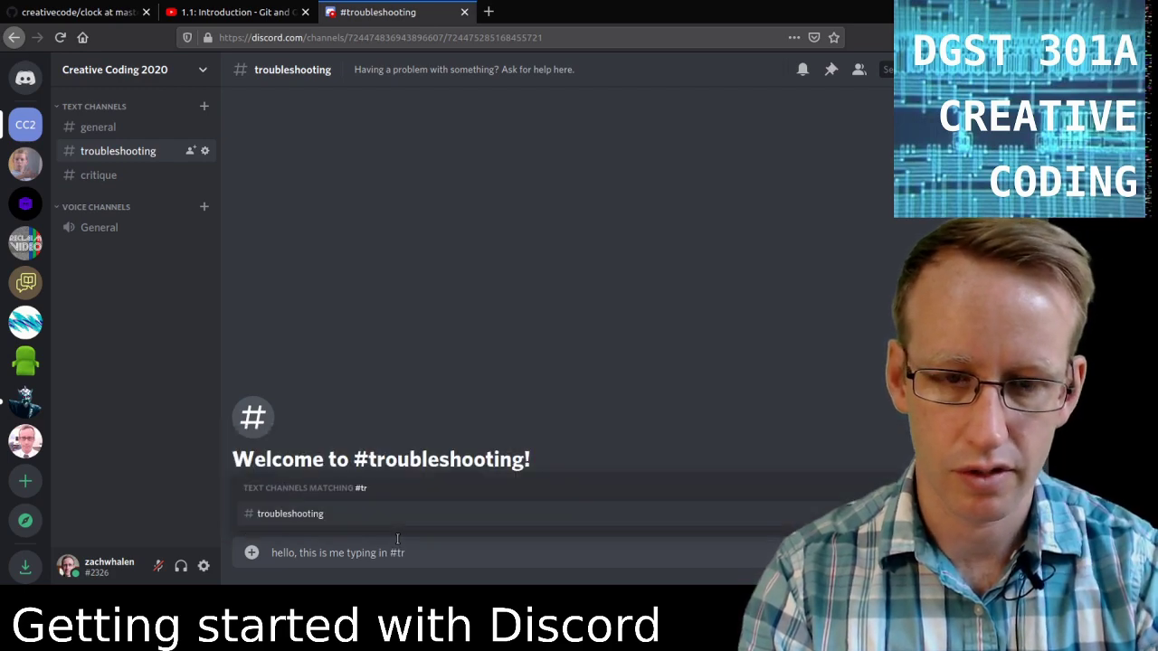
pyautogui.write('oubleshooting')
pyautogui.press('Tab')
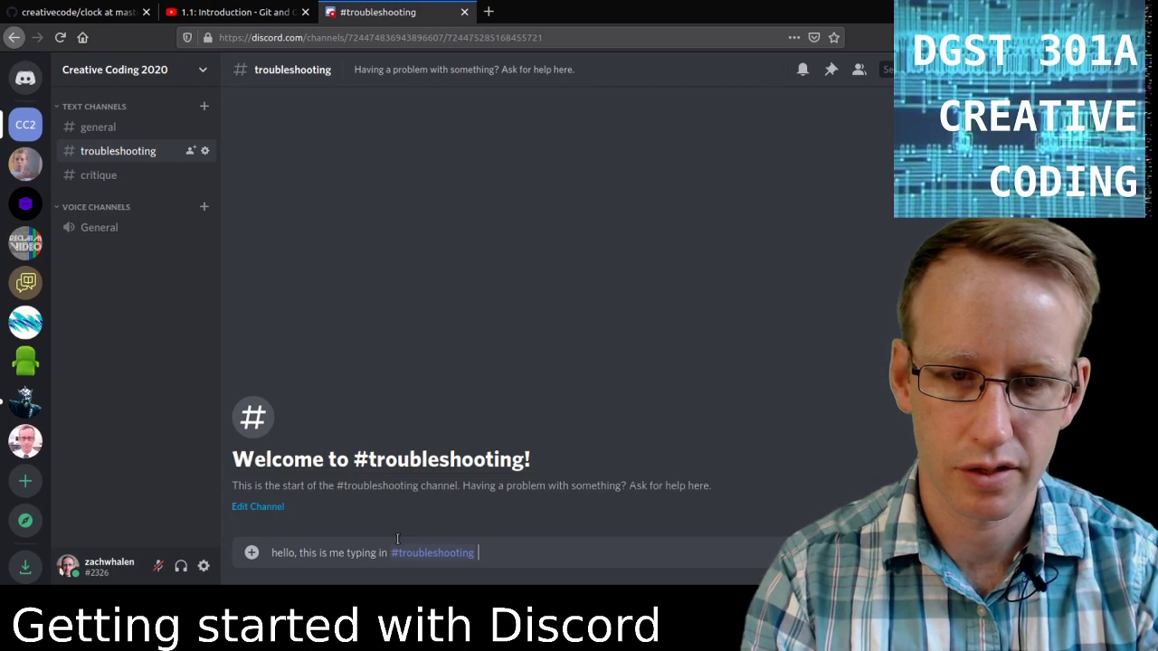
pyautogui.write('!')
pyautogui.press('Return')
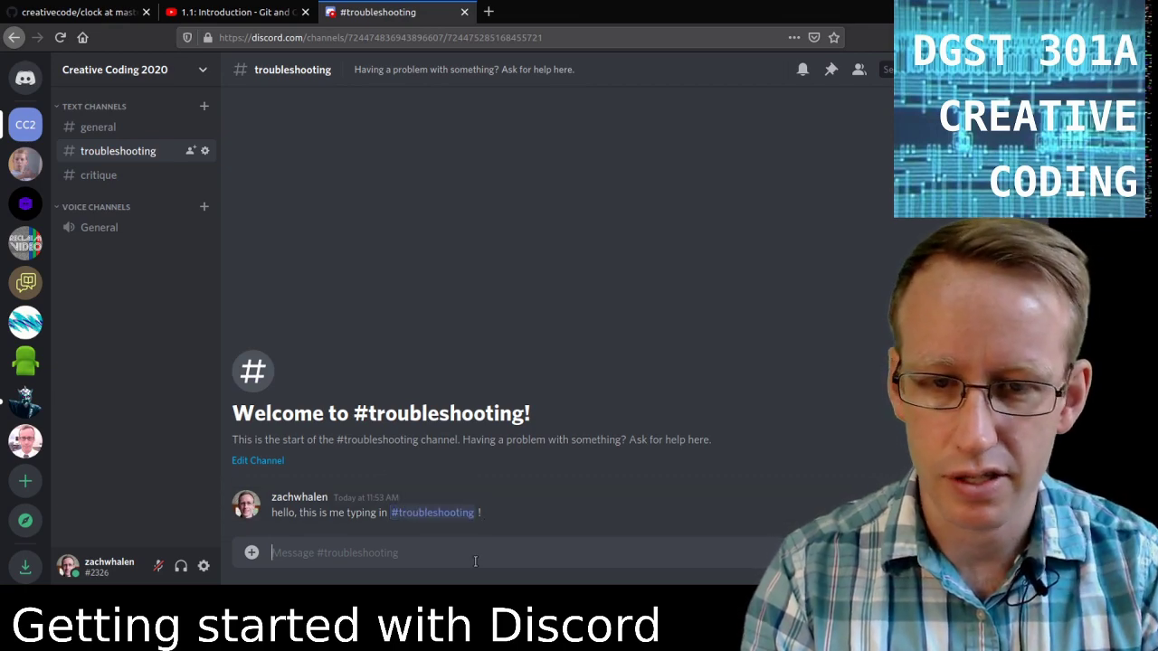
pyautogui.write('@')
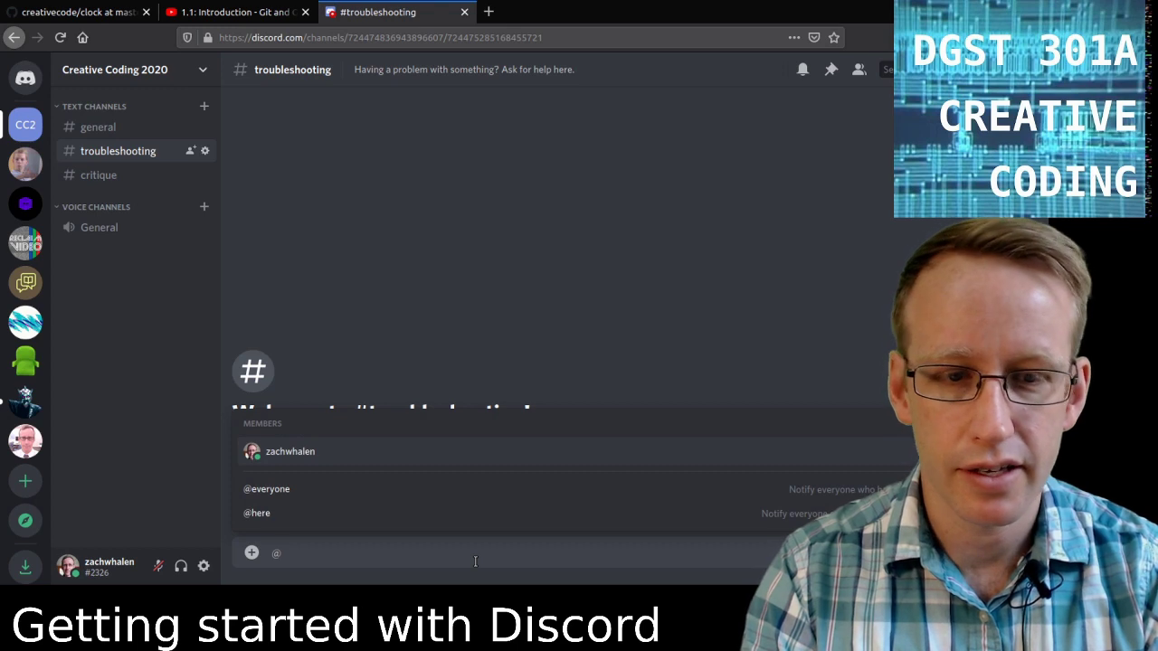
pyautogui.write('everyone')
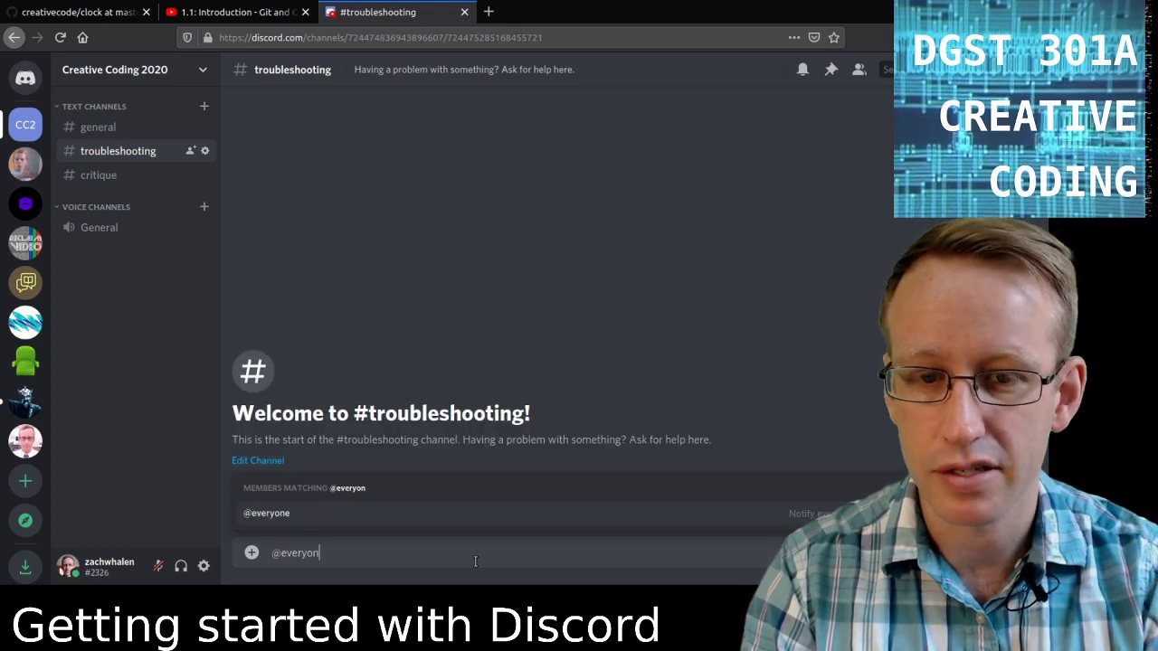
pyautogui.press('Return')
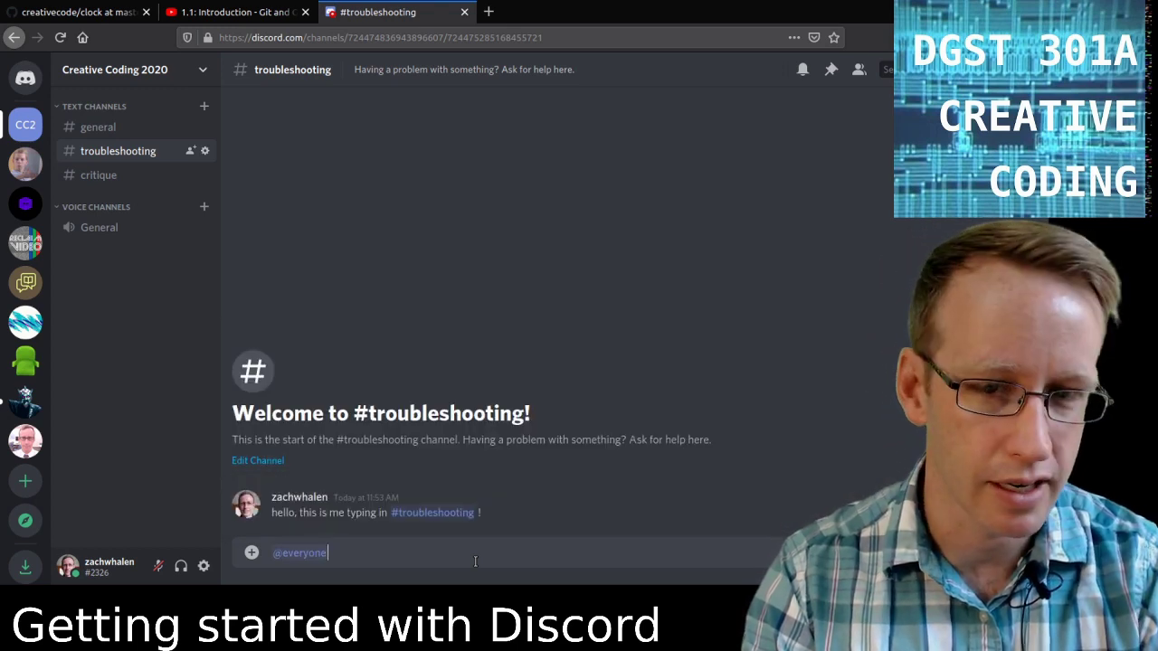
pyautogui.press('BackSpace')
pyautogui.write('@he')
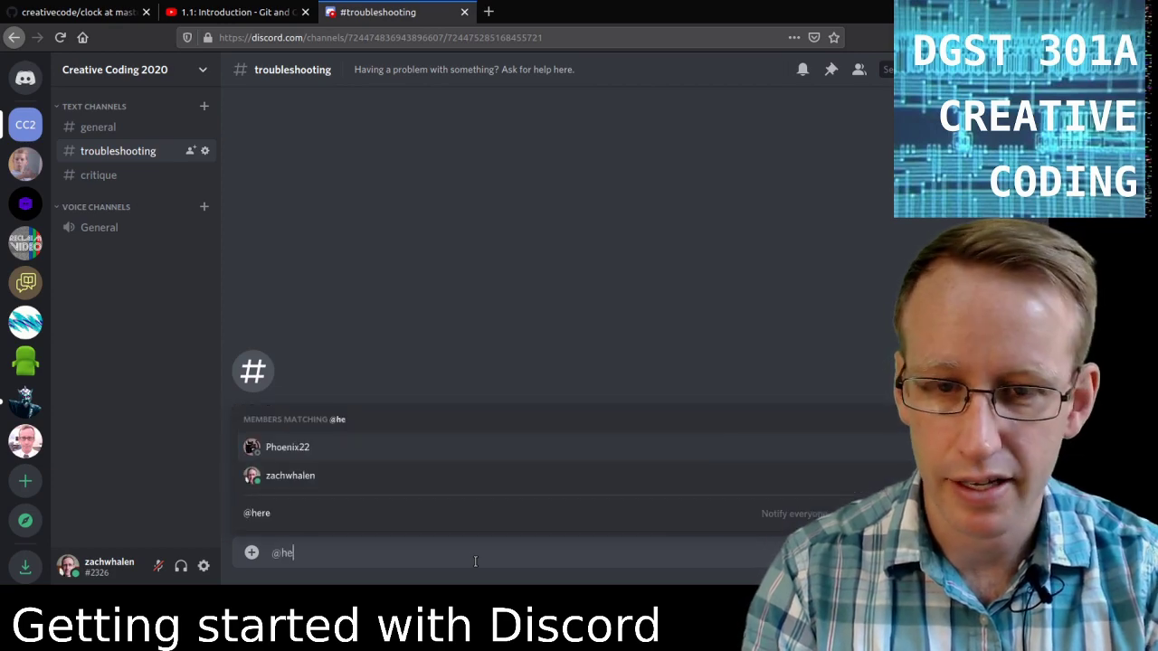
pyautogui.press('Return')
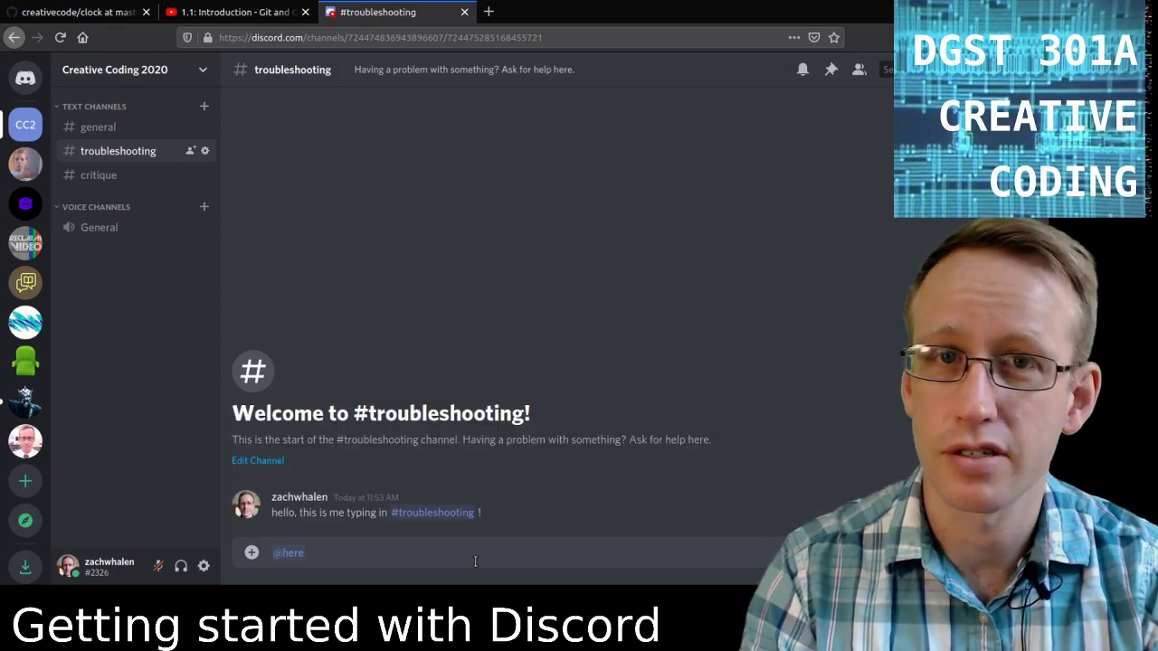
pyautogui.press('BackSpace')
pyautogui.press('BackSpace')
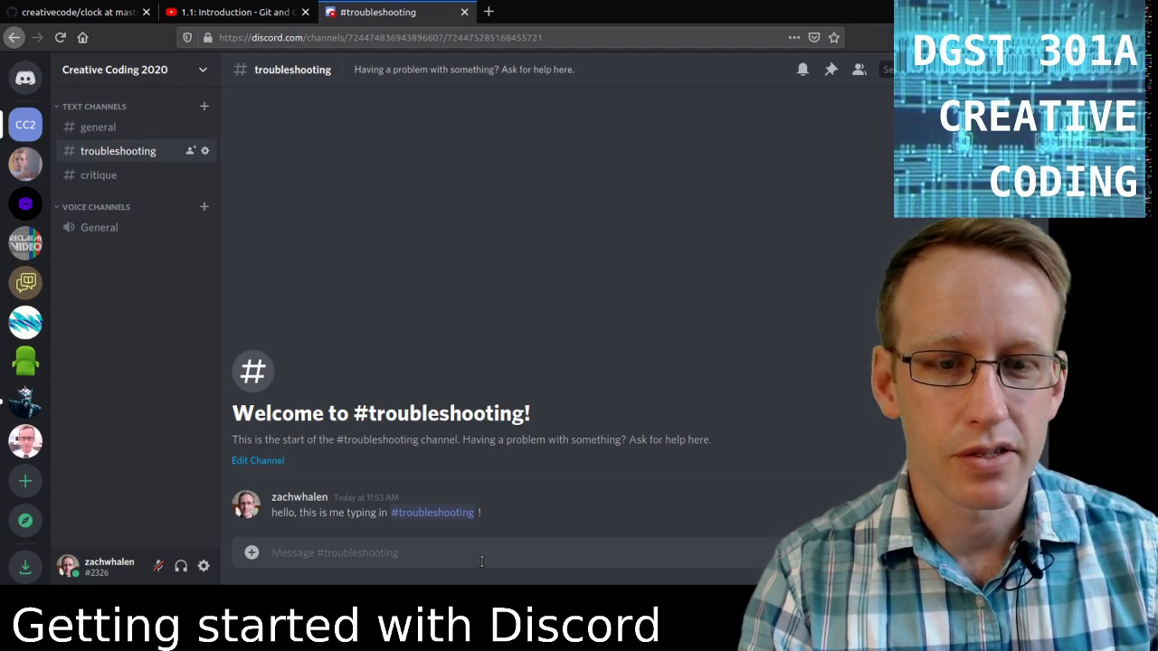
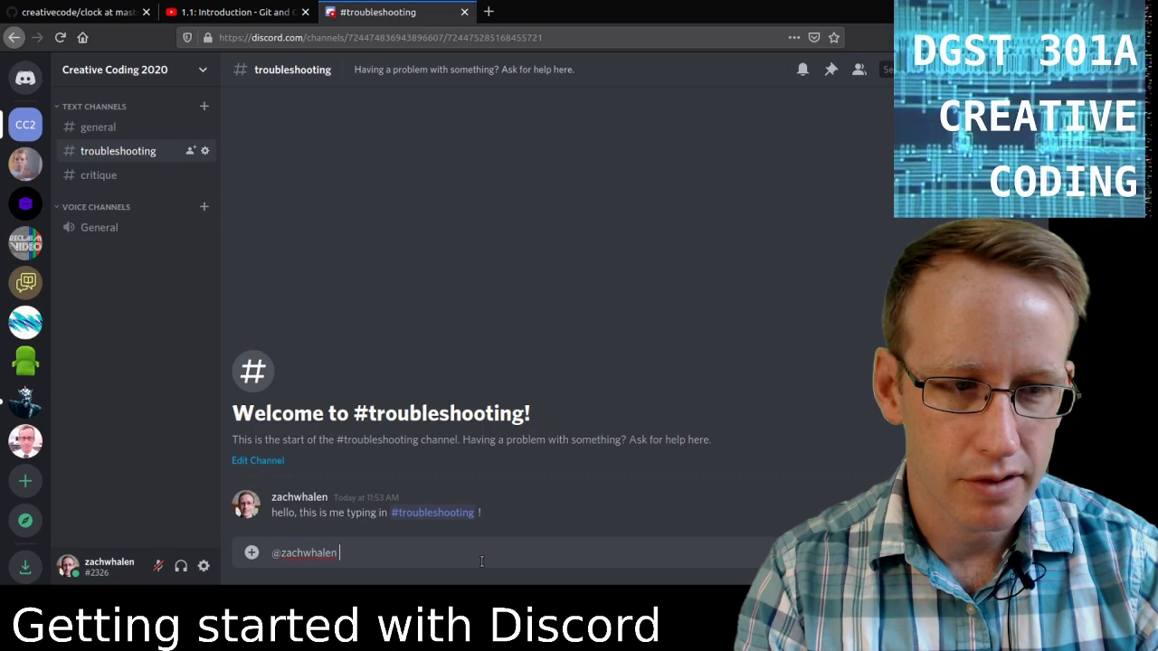
pyautogui.write('hello!')
pyautogui.press('Return')
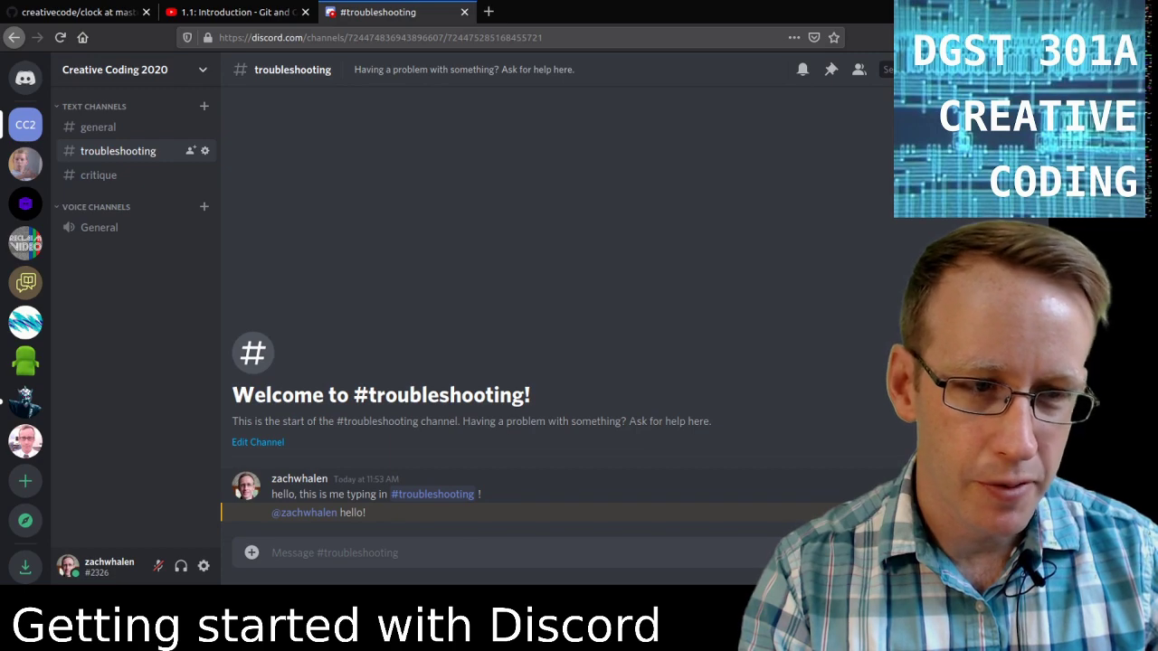
pyautogui.click(864, 496)
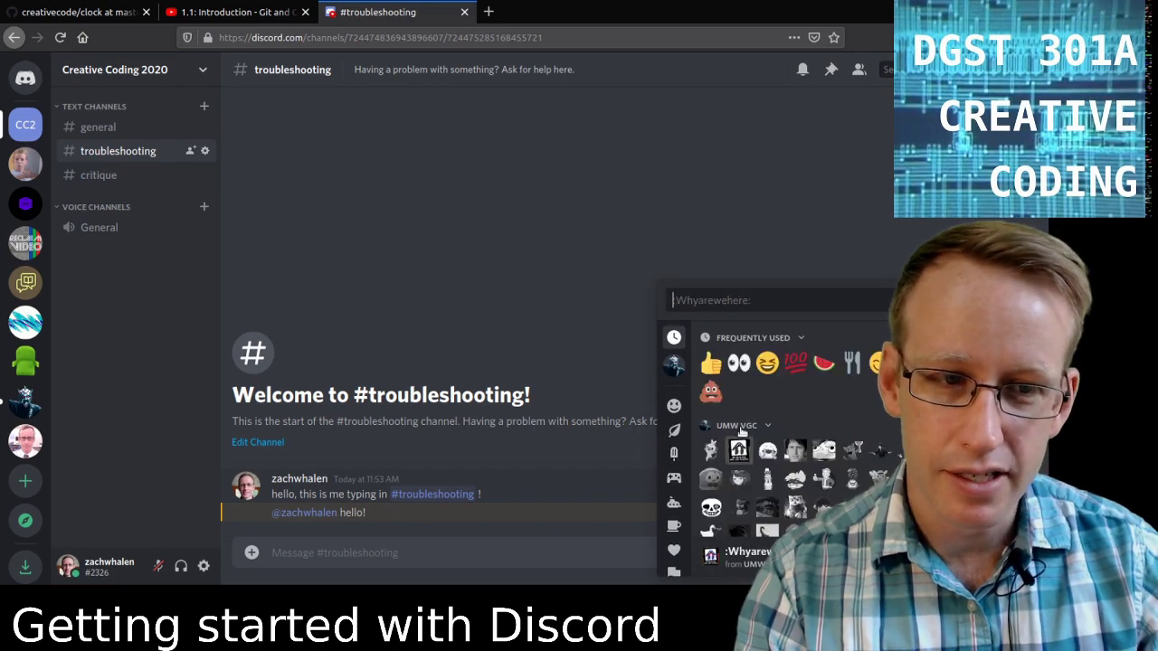
# React to the first message with the laughing emoji and post the penguin GIF found by searching 'hello'.
pyautogui.click(767, 362)
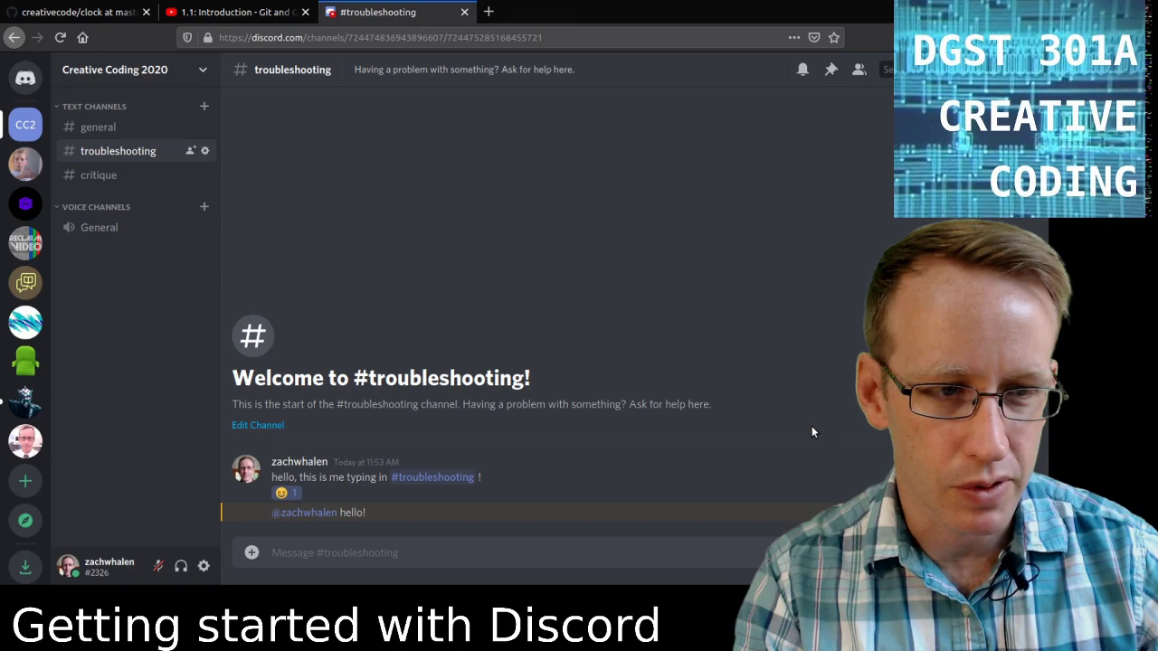
pyautogui.click(827, 553)
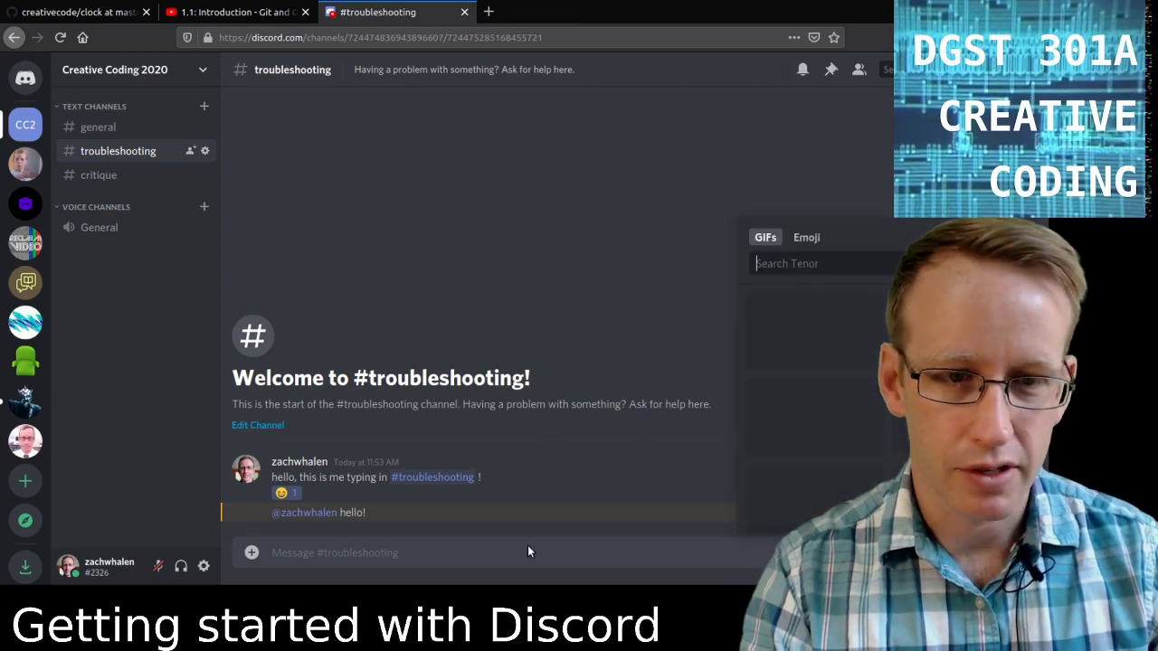
pyautogui.click(794, 264)
pyautogui.write('hello')
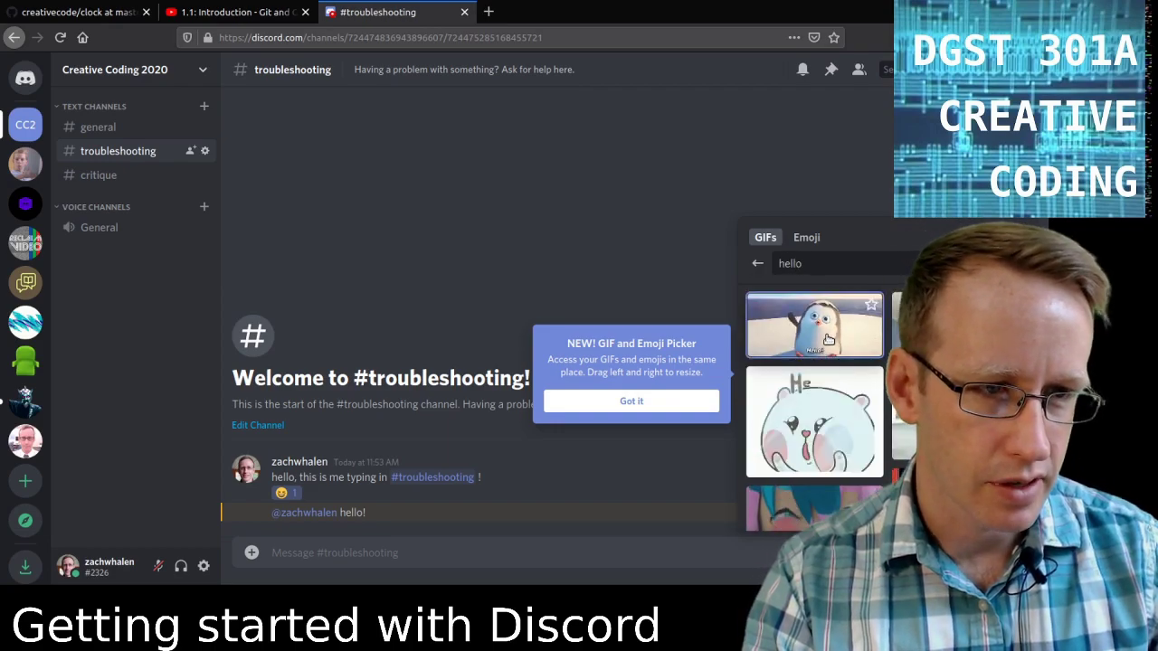
pyautogui.click(855, 358)
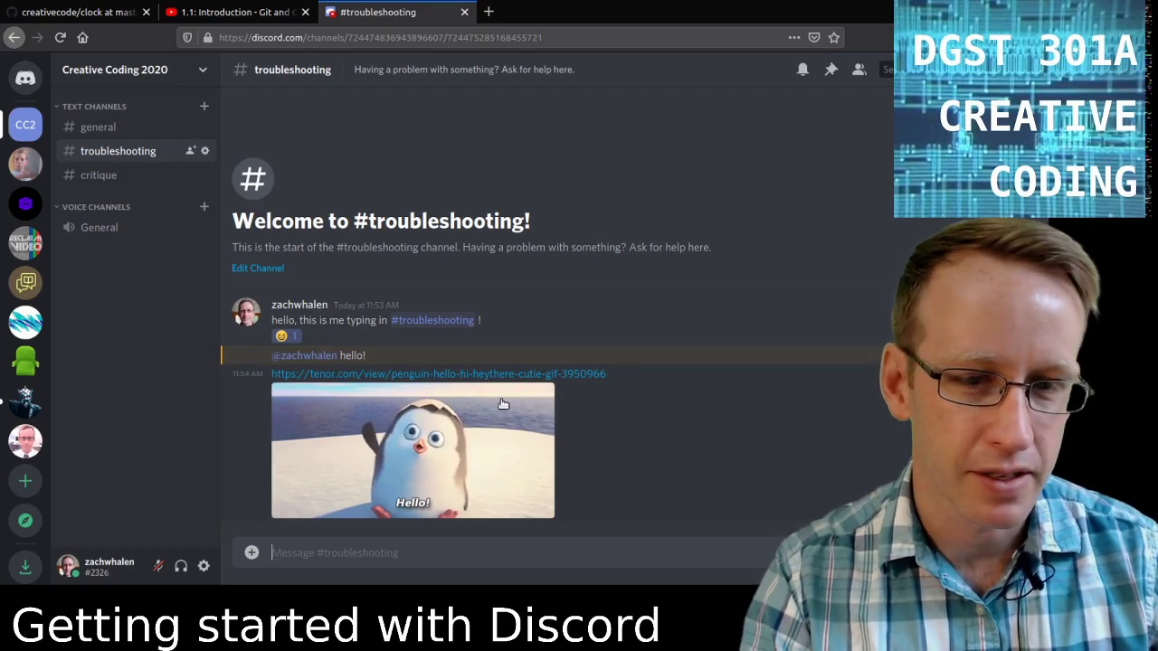
pyautogui.click(435, 550)
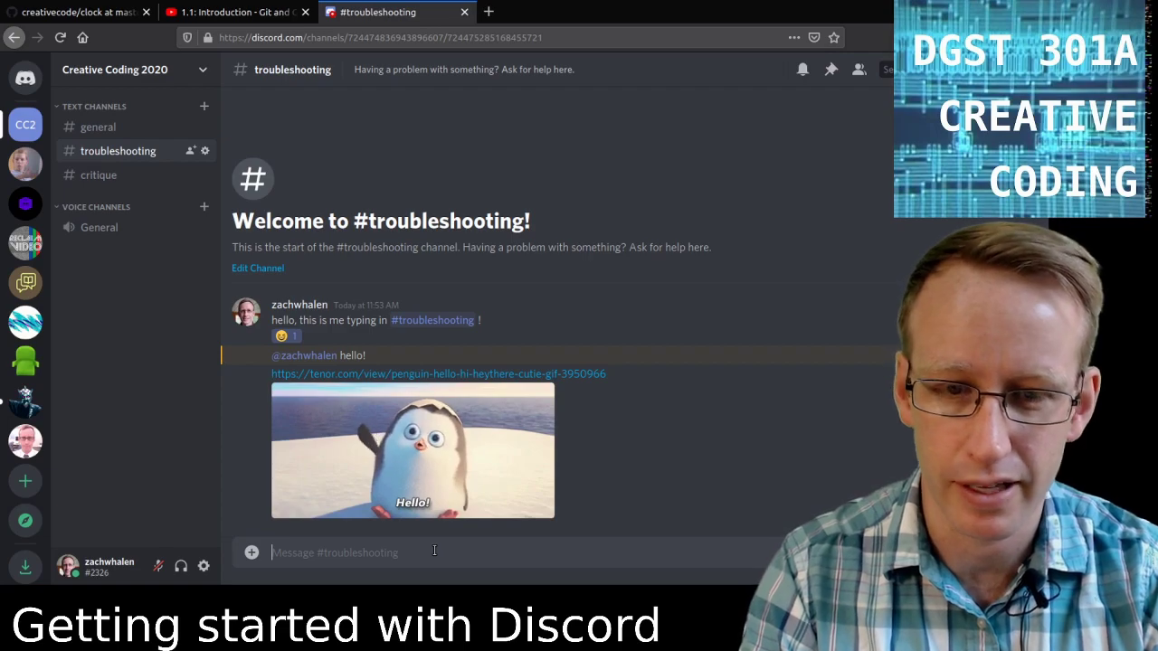
# Send 'As you're writing, you can format things with **markdown syntax**' so the phrase renders bold.
pyautogui.write("As you're wri")
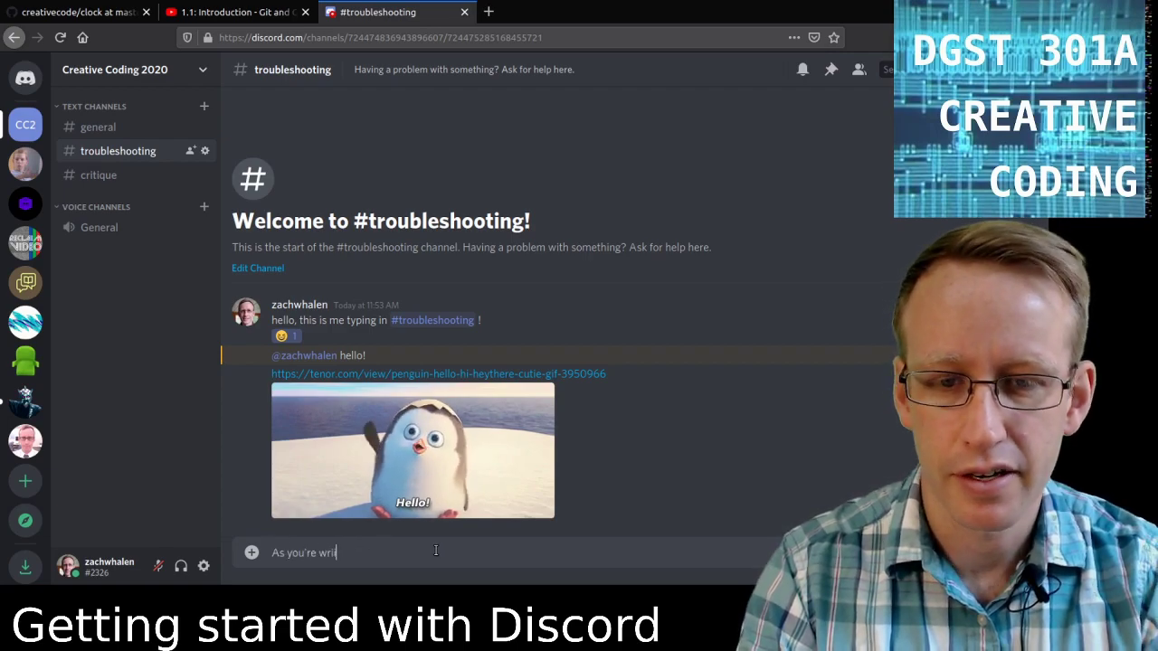
pyautogui.write('ting, you can ')
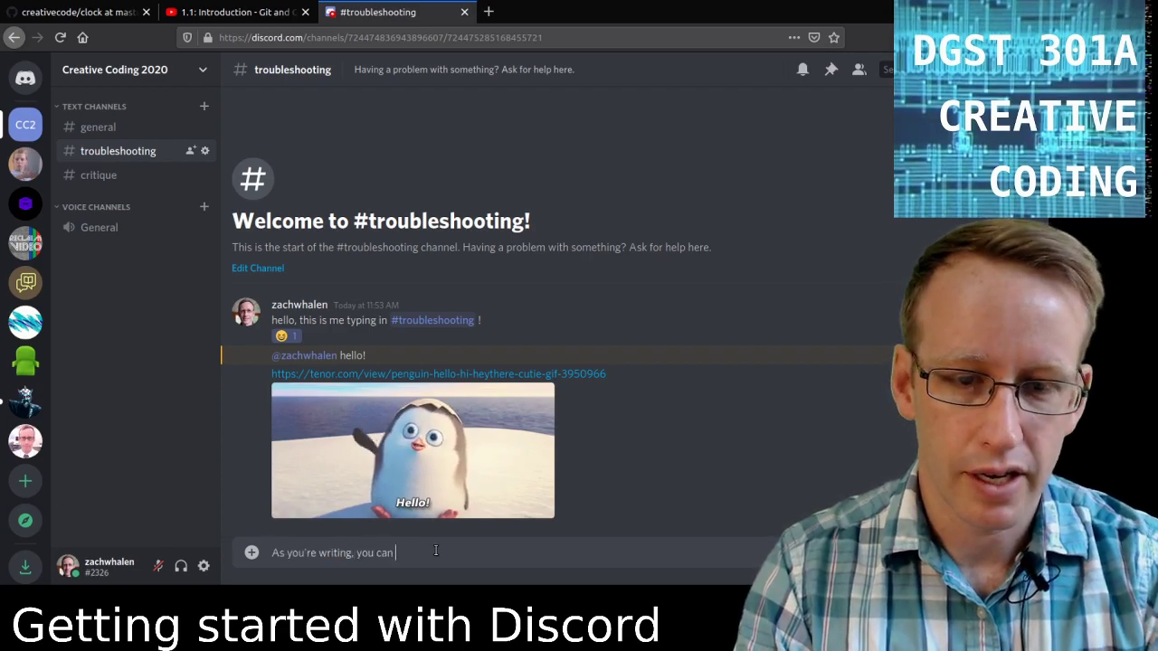
pyautogui.write('format things w')
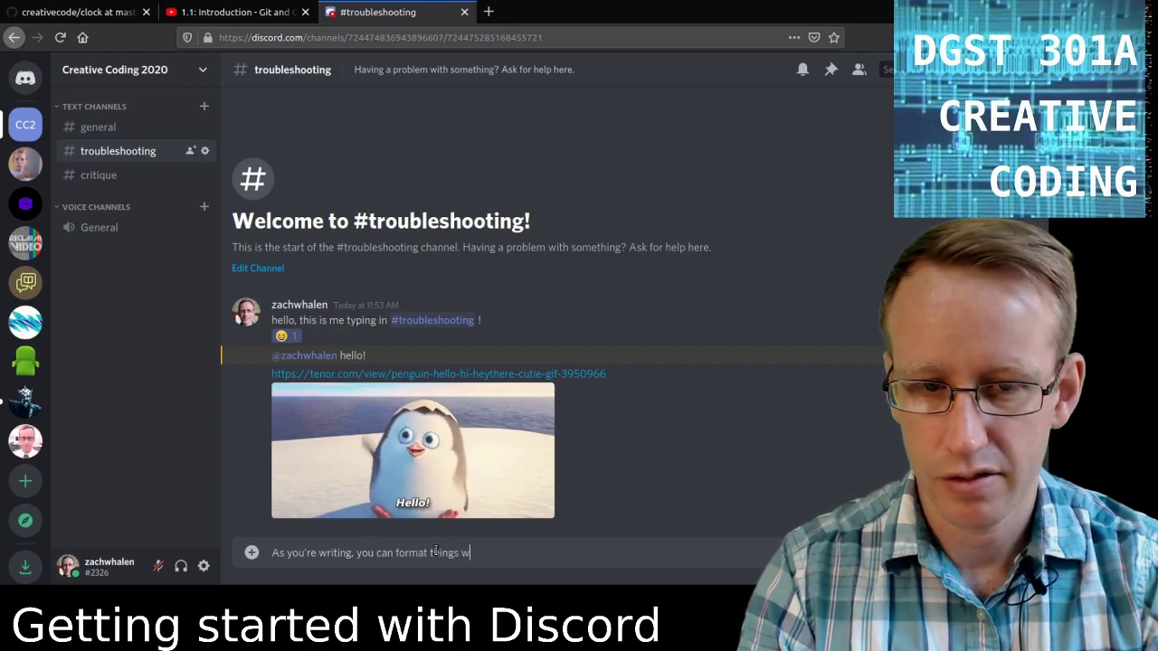
pyautogui.write('ith **')
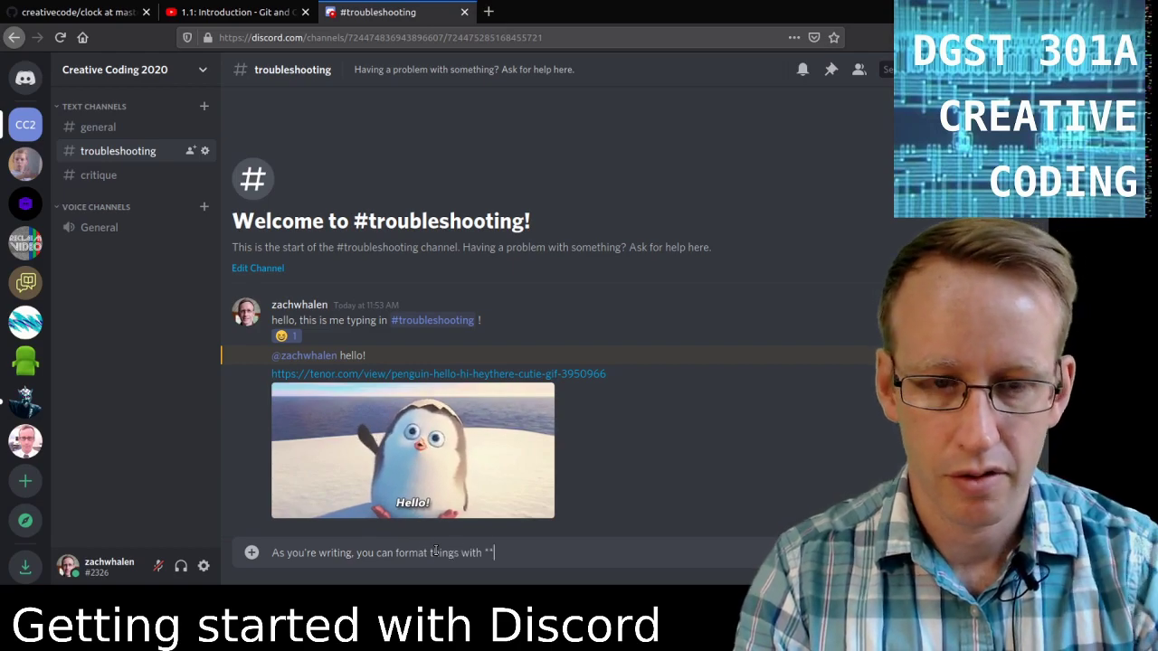
pyautogui.write('markdo')
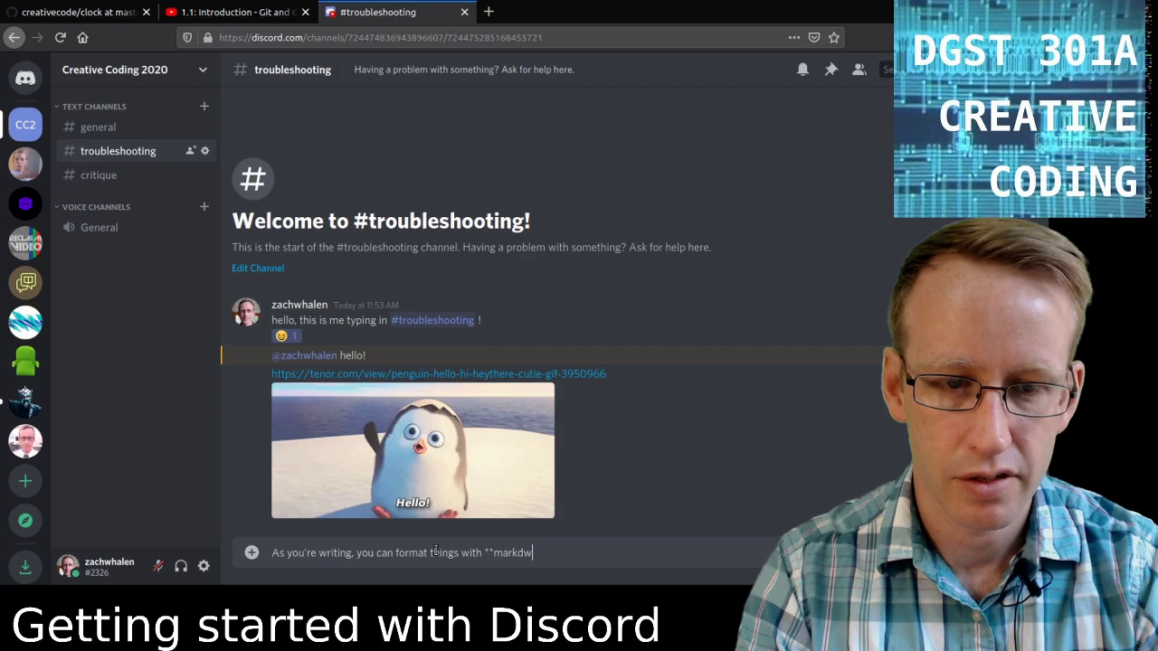
pyautogui.write('wn synta')
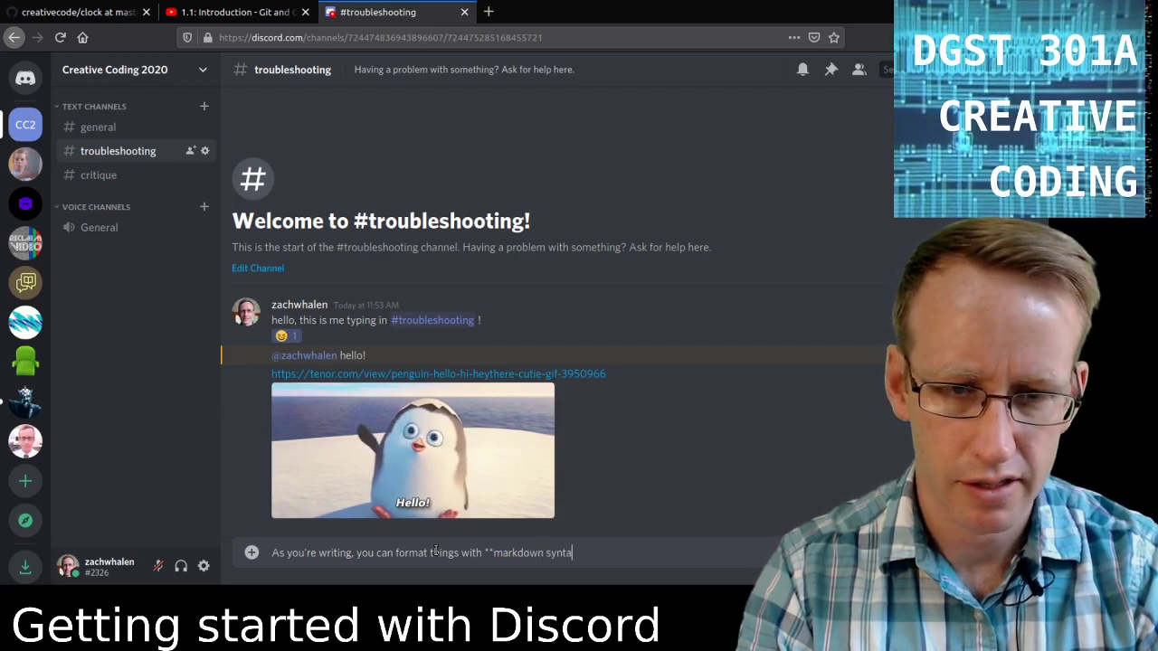
pyautogui.write('x**')
pyautogui.press('Return')
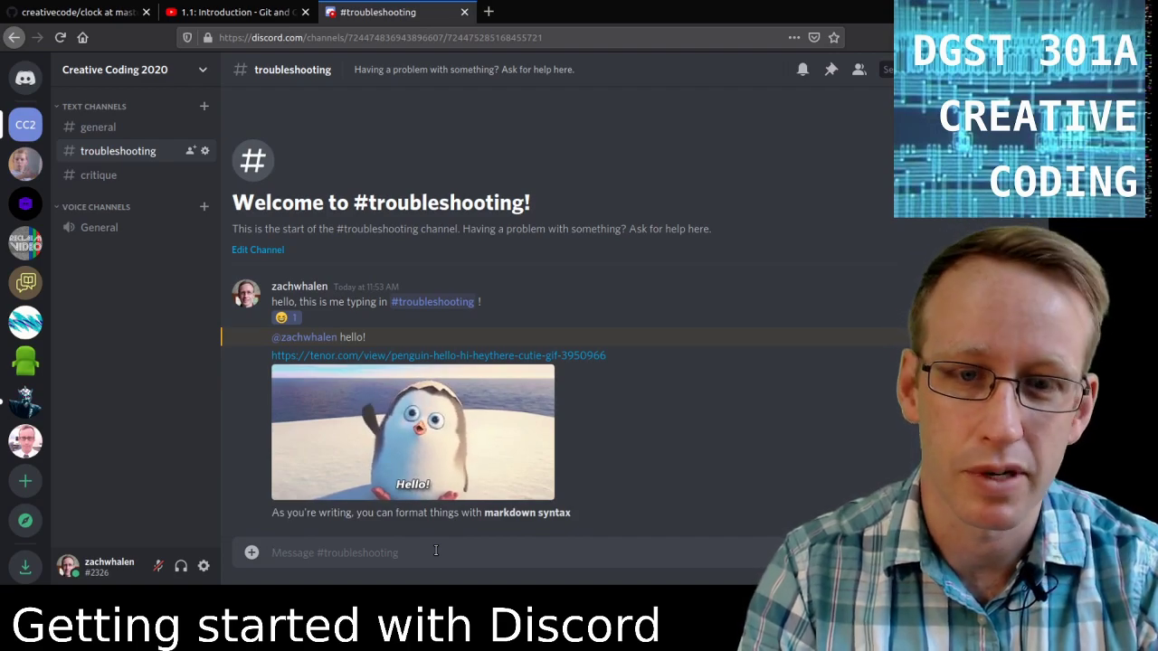
# Send the backtick explanation with 'around what you want to make into code' wrapped as inline code.
pyautogui.write('Fo')
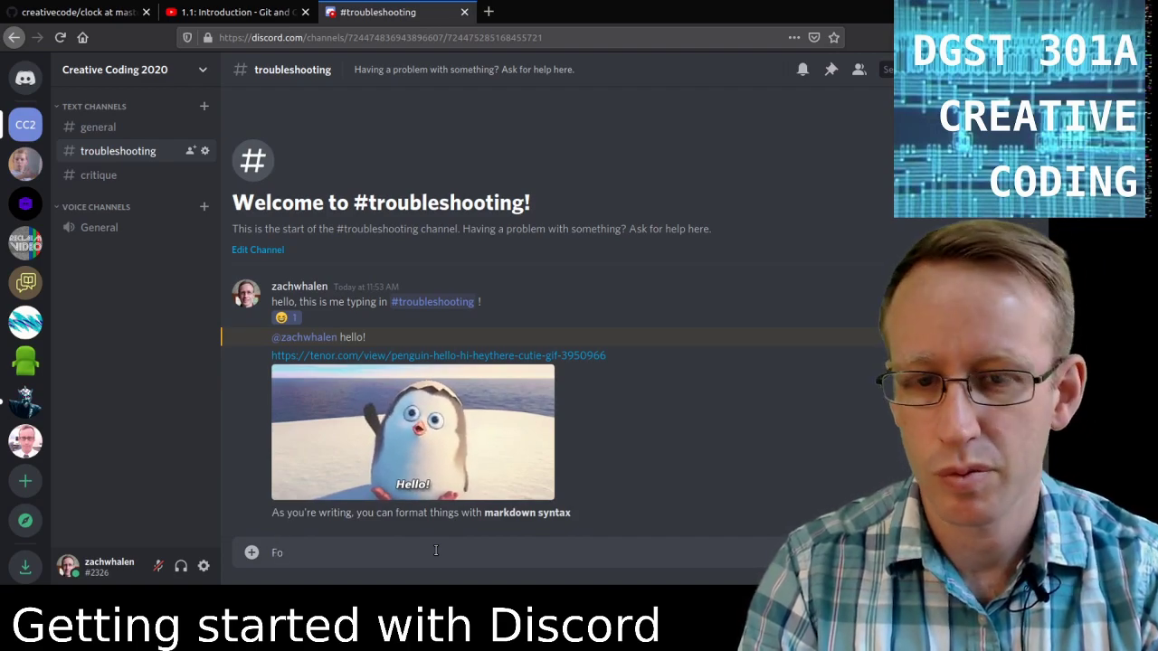
pyautogui.write('r example, when you ')
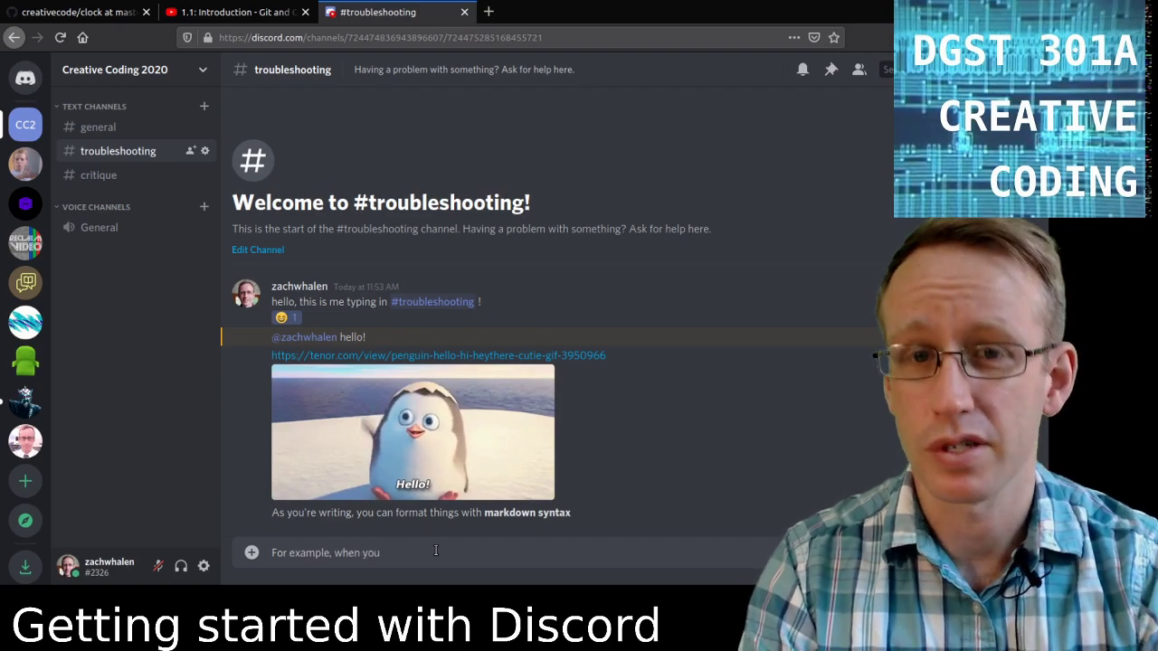
pyautogui.write('want to wr')
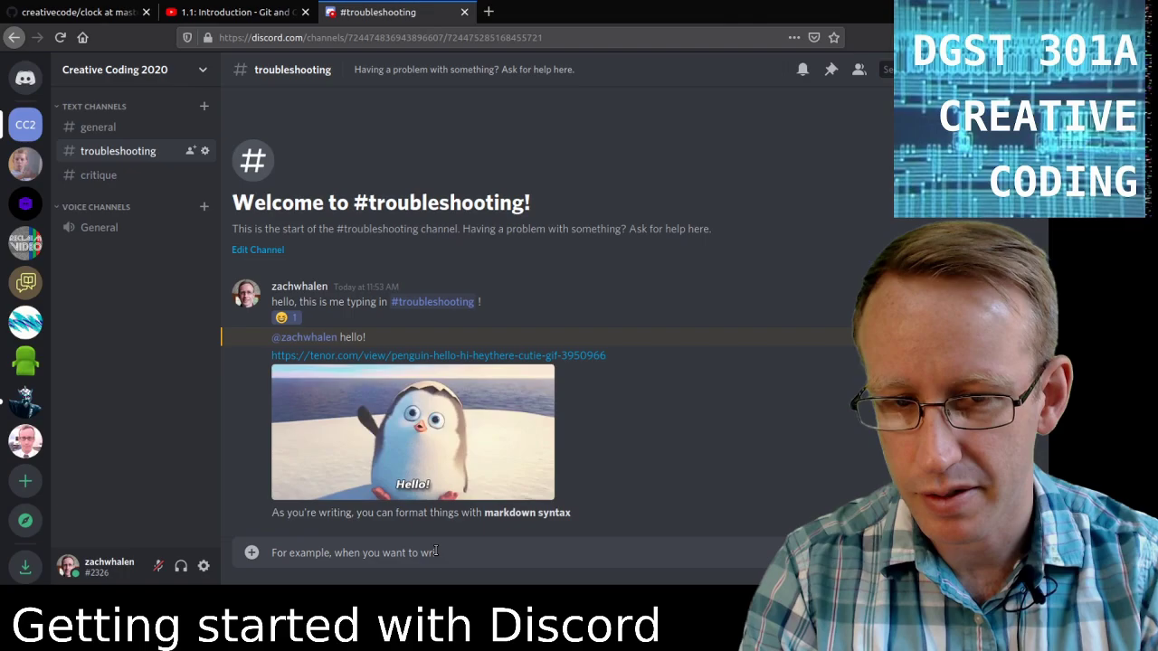
pyautogui.write('ite code, put ')
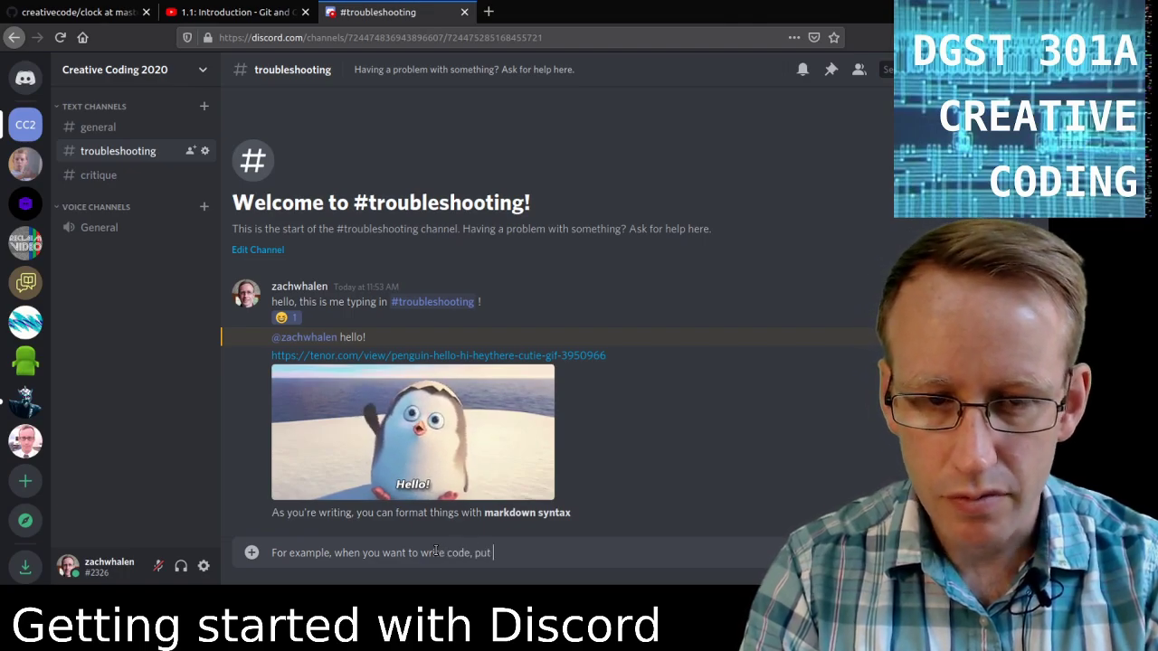
pyautogui.write('a back')
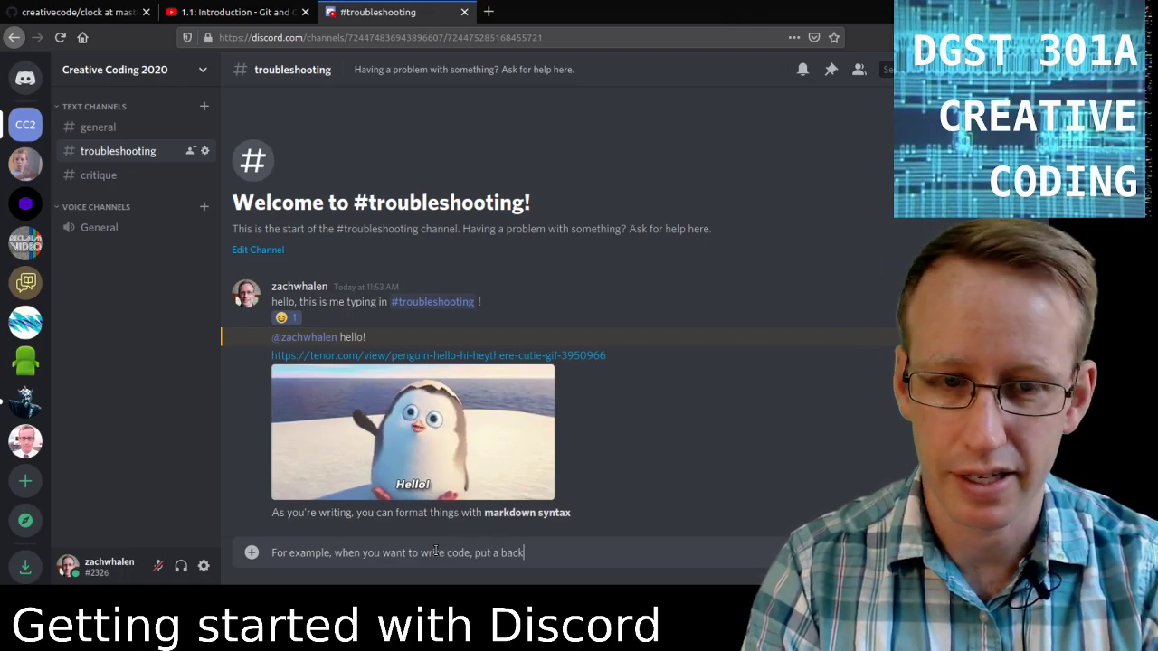
pyautogui.write('tick')
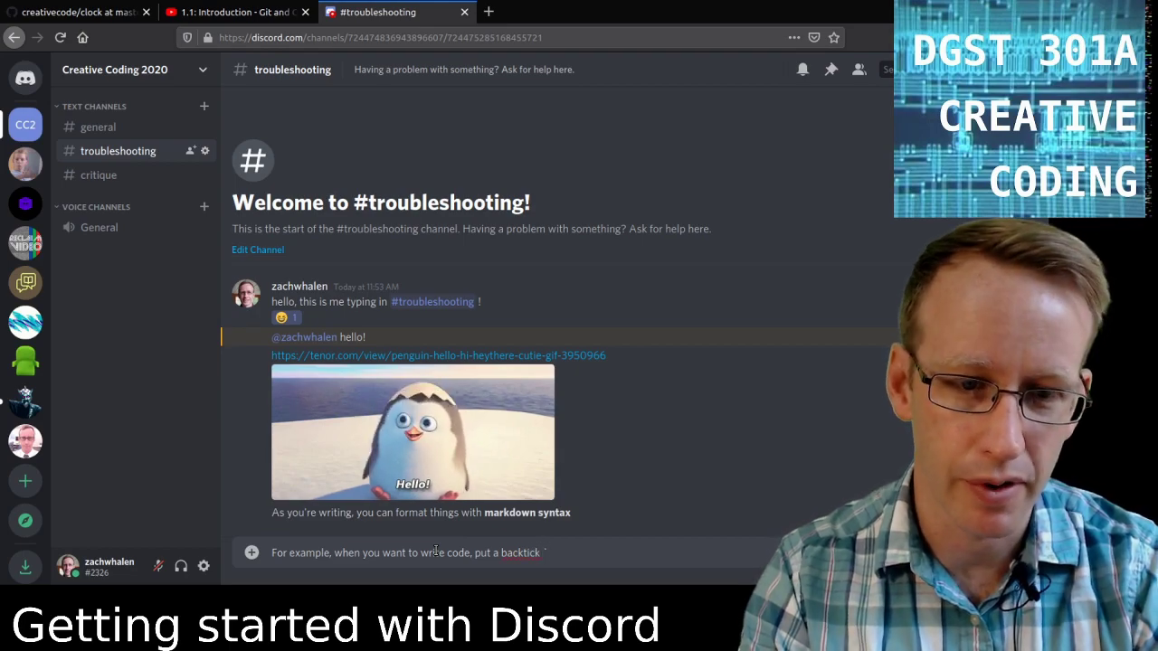
pyautogui.write(' `around ')
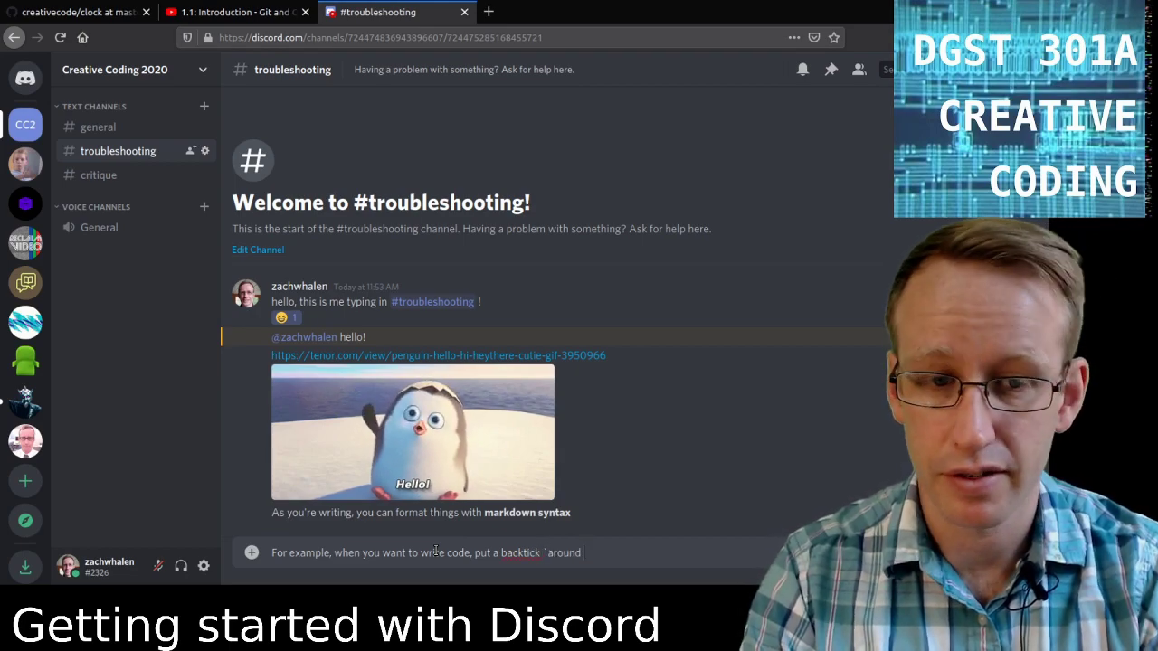
pyautogui.write('what you w')
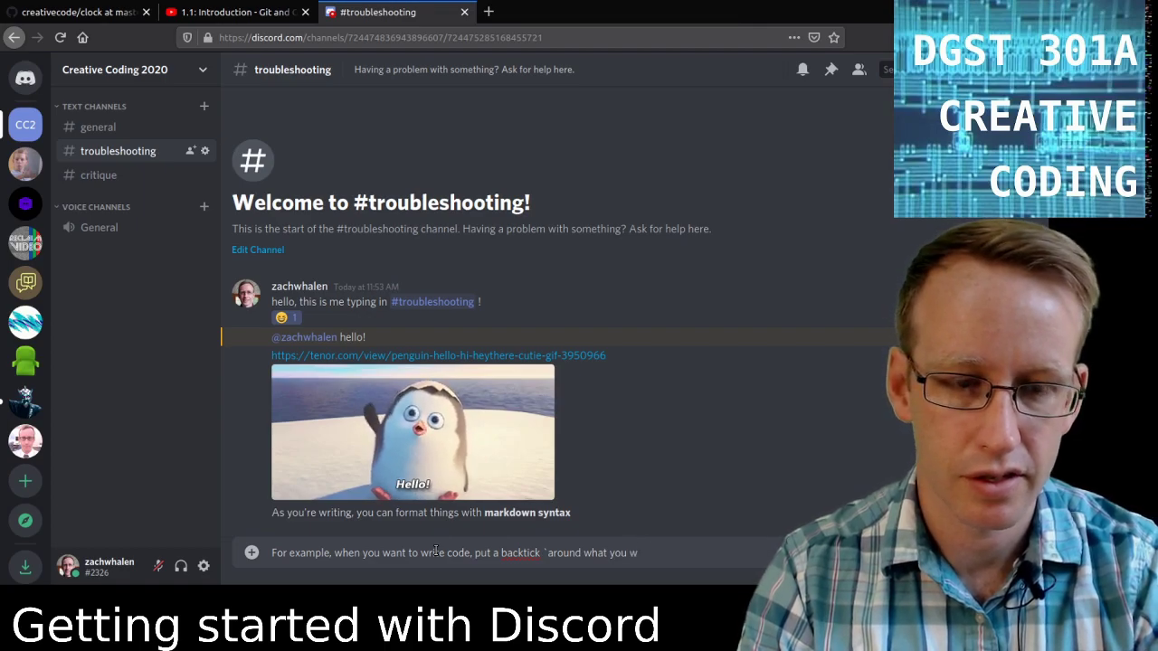
pyautogui.write('ant to make into co')
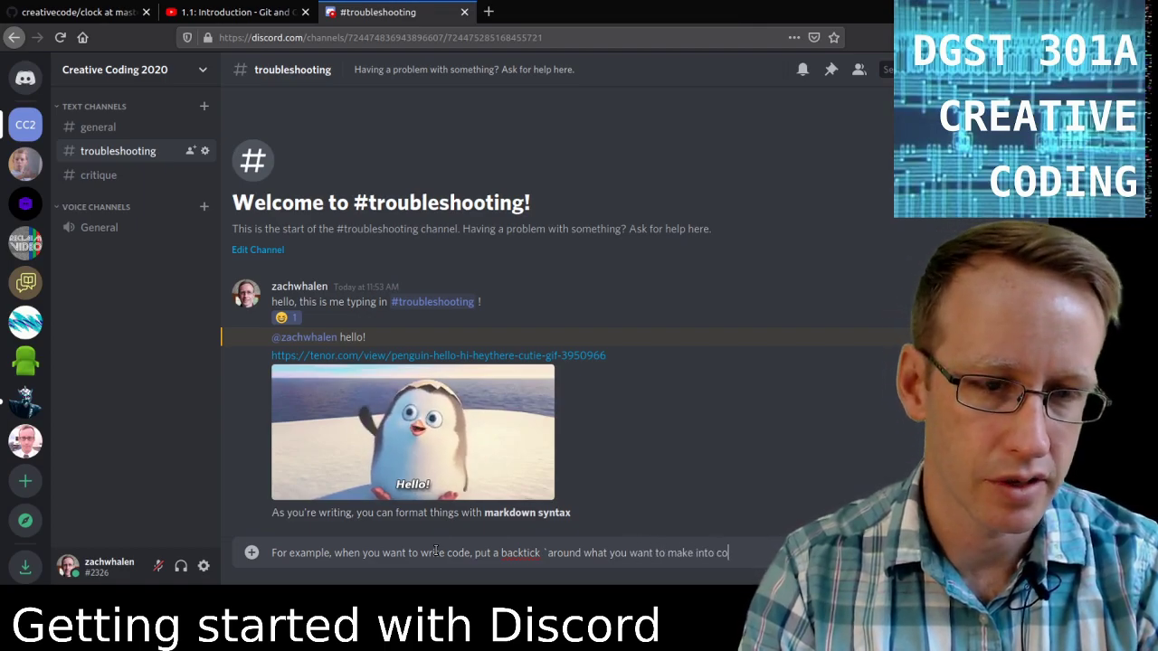
pyautogui.write('de`')
pyautogui.press('Return')
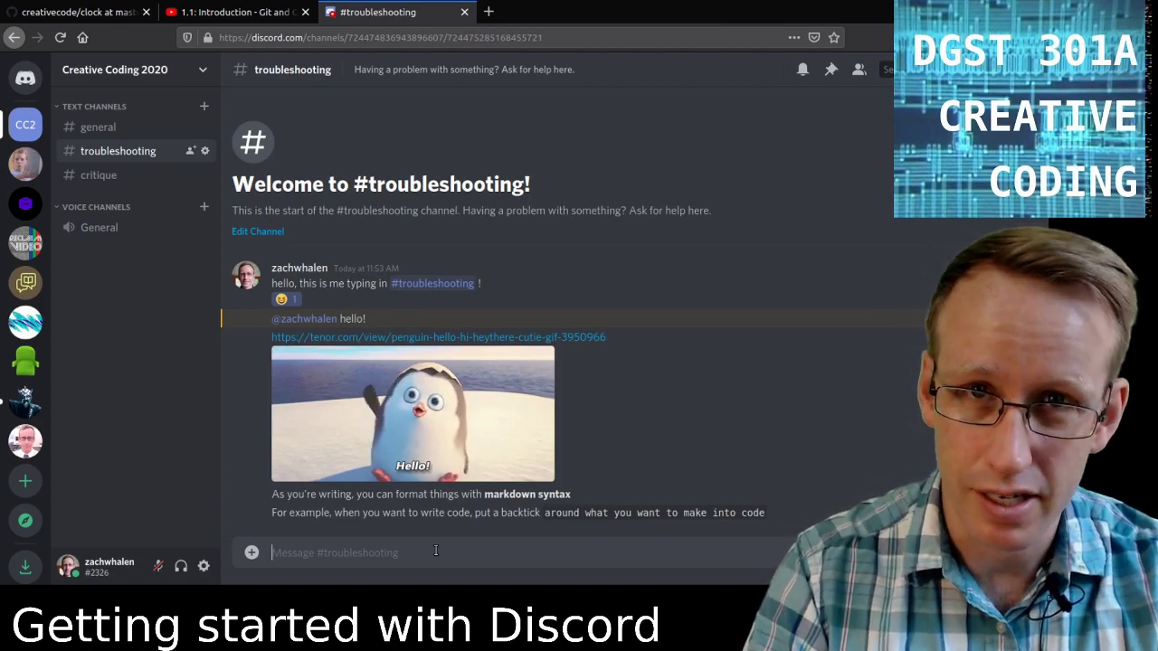
pyautogui.write('asdfsdf')
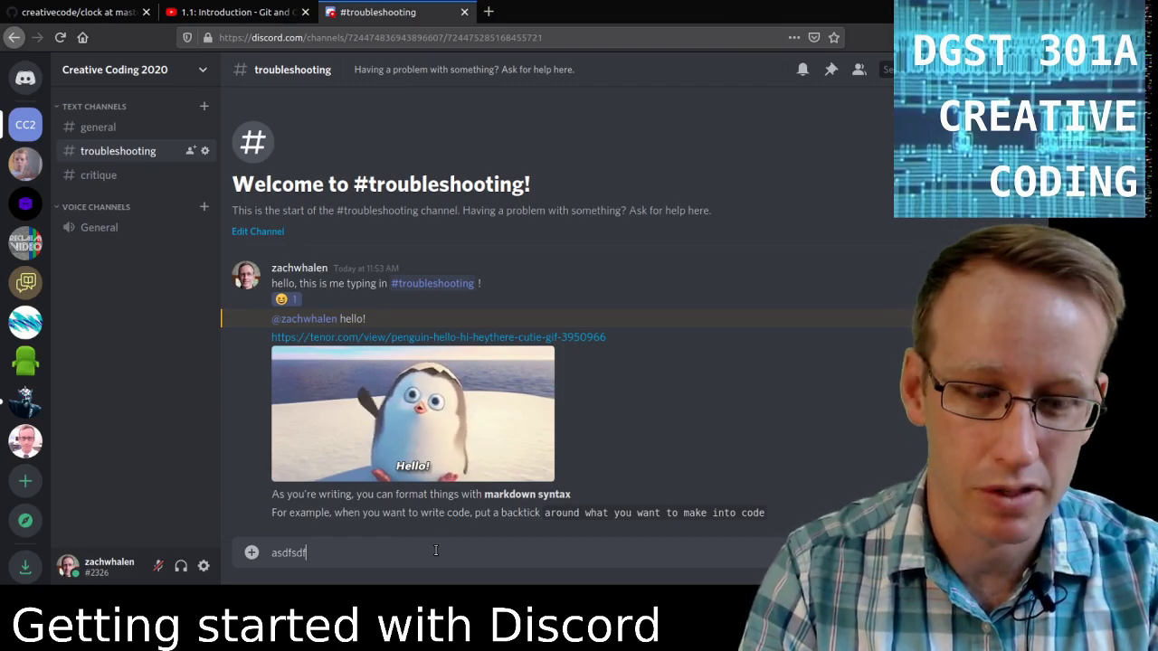
# Replace the test text with 'You can do a block of code with three backticks:' and open a ``` fence.
pyautogui.press('BackSpace')
pyautogui.press('BackSpace')
pyautogui.press('BackSpace')
pyautogui.press('BackSpace')
pyautogui.press('BackSpace')
pyautogui.press('BackSpace')
pyautogui.press('BackSpace')
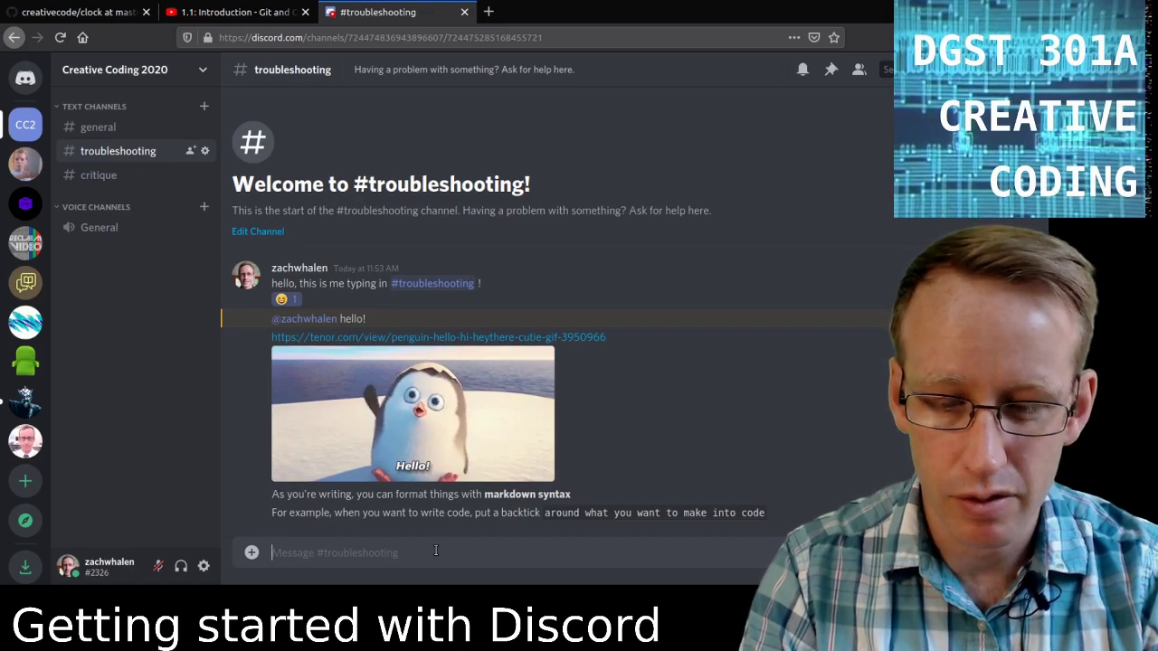
pyautogui.write('You can do ')
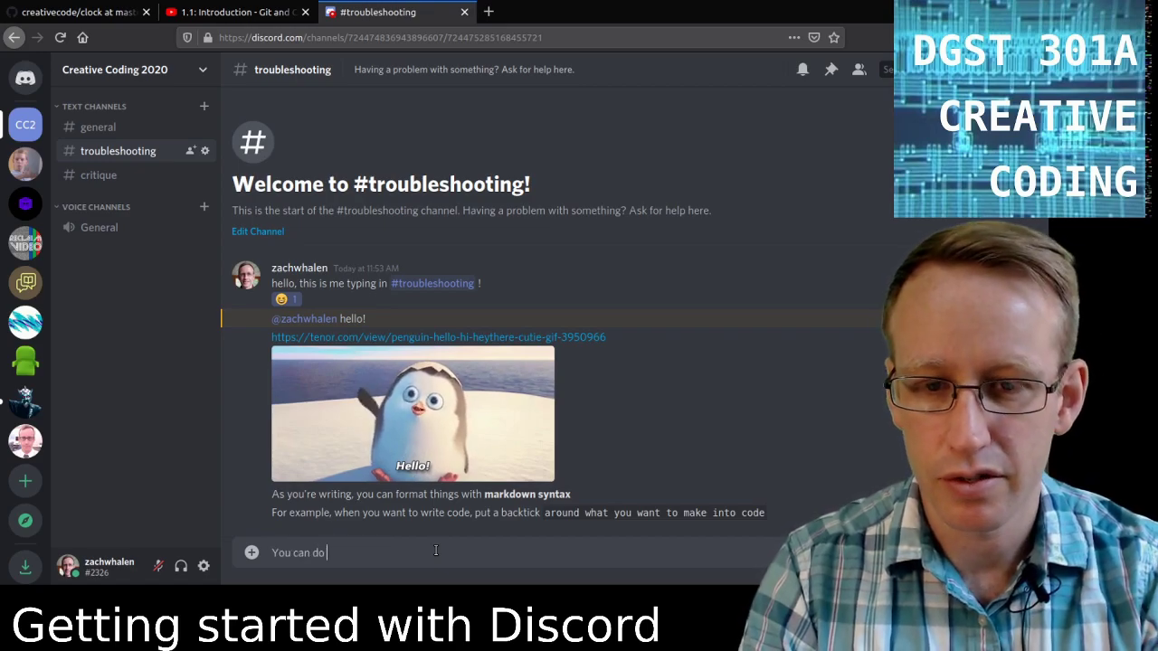
pyautogui.write('a block of cod')
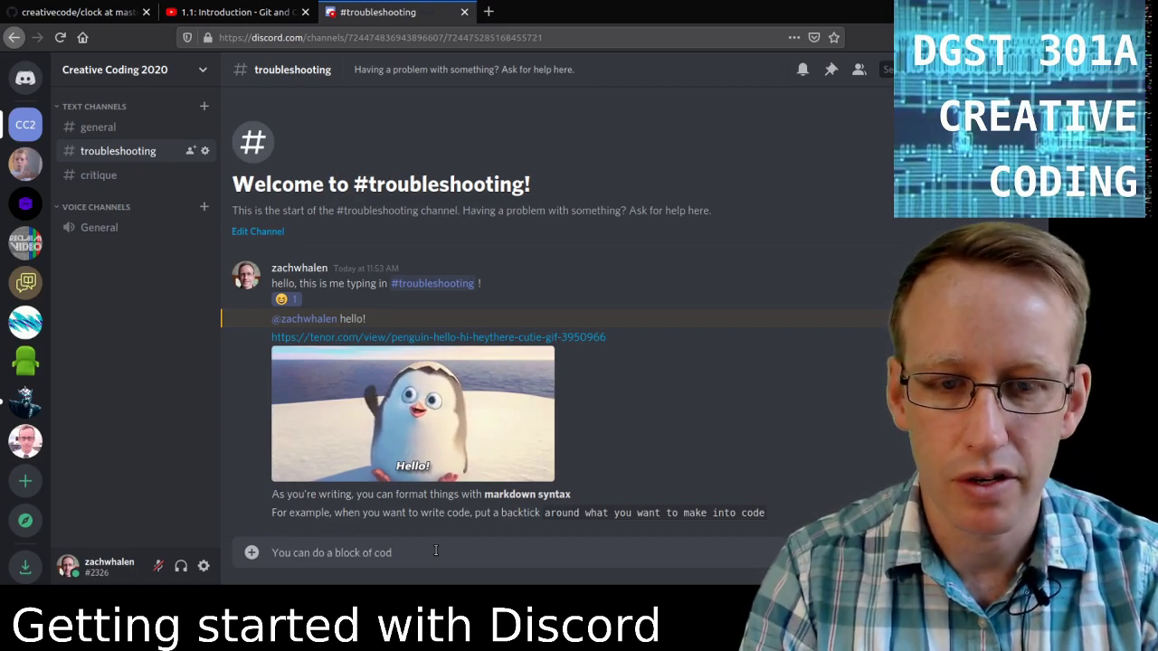
pyautogui.write('e with th')
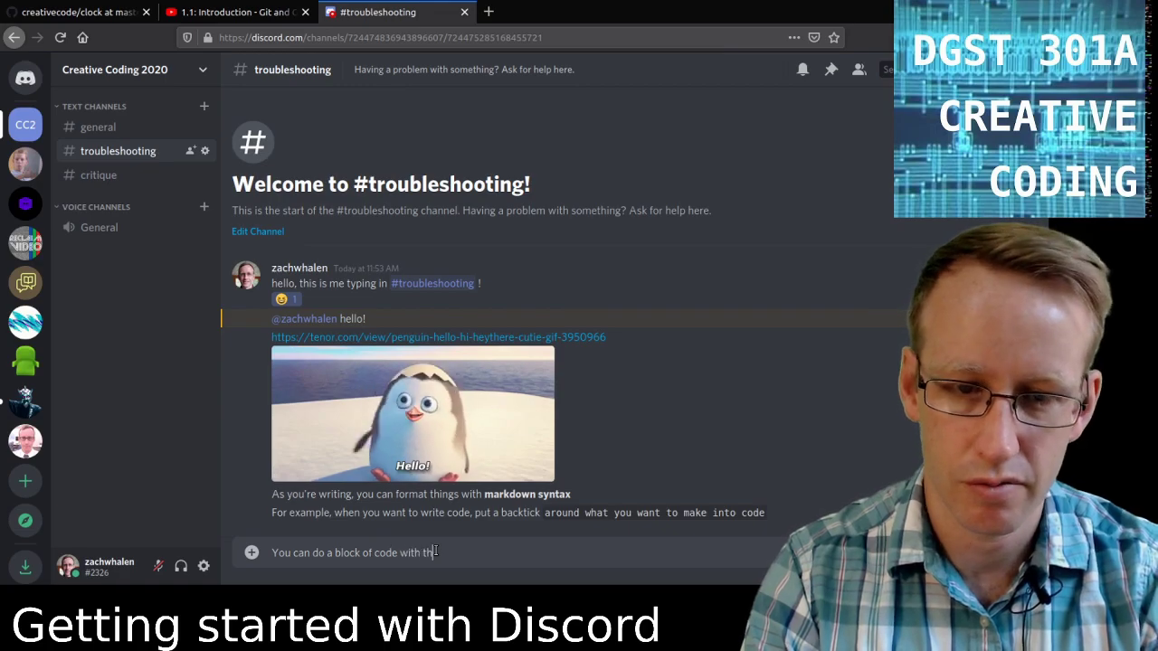
pyautogui.write('ree backticks:')
pyautogui.hotkey('shift', 'Return')
pyautogui.write('``')
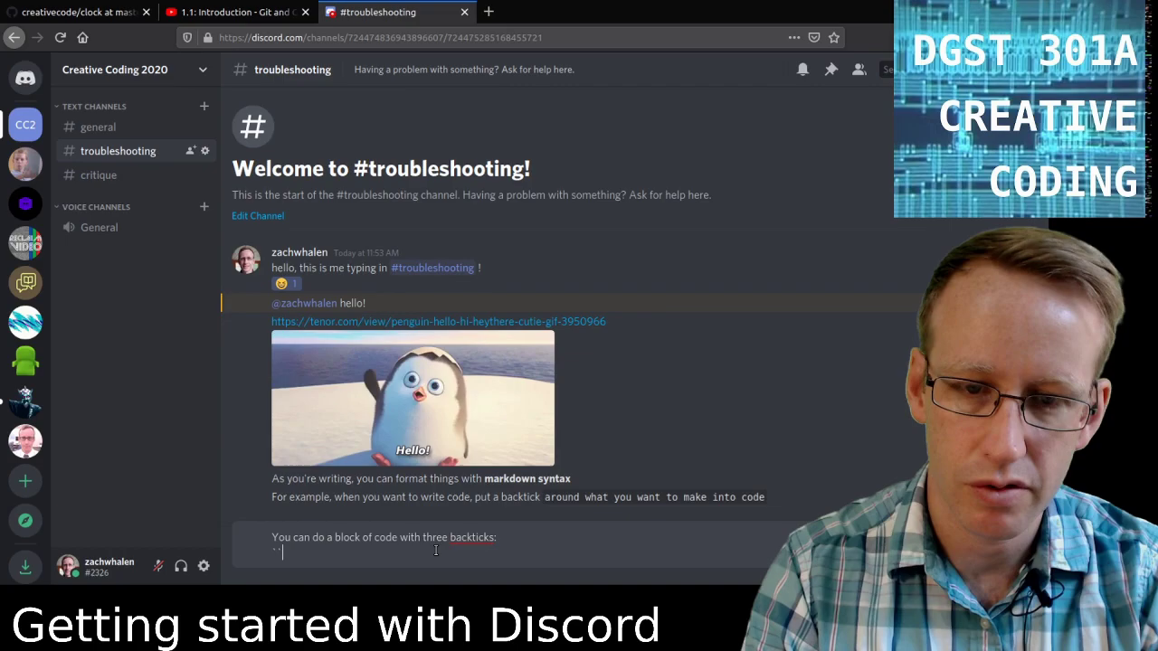
pyautogui.write('`')
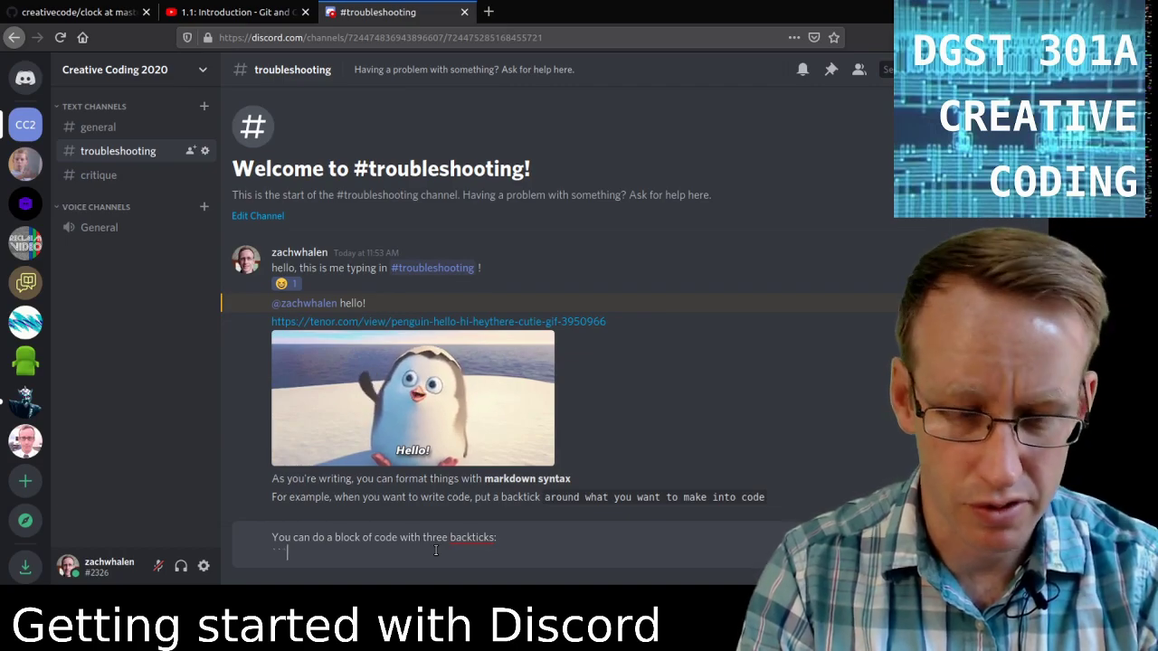
pyautogui.hotkey('shift', 'Return')
pyautogui.press('BackSpace')
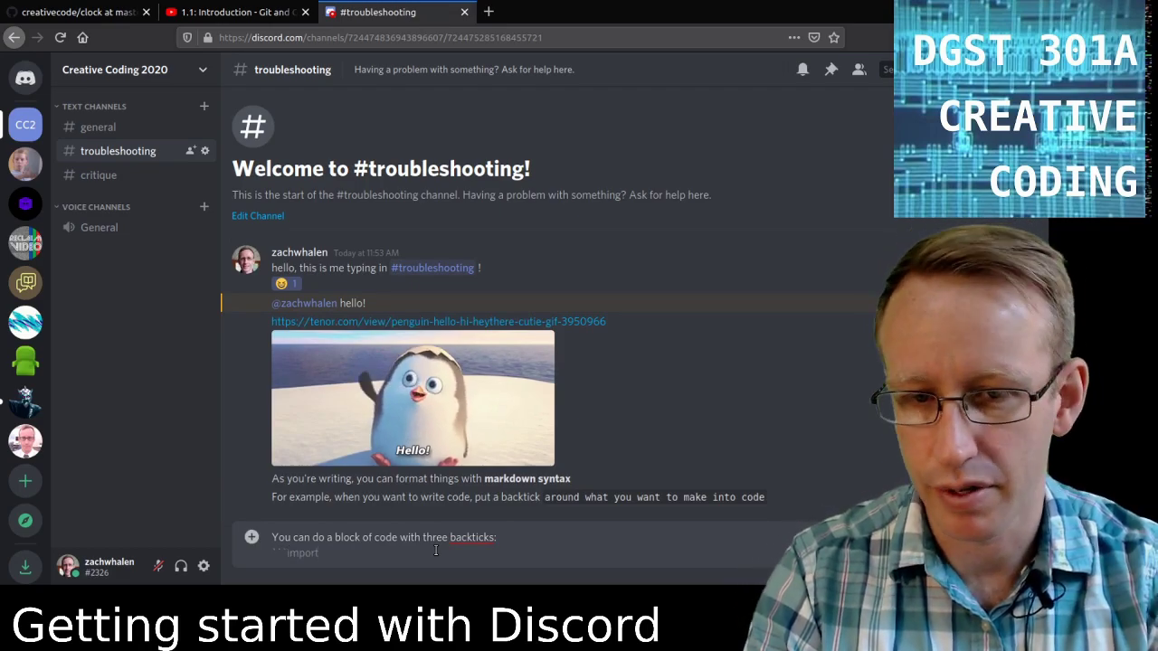
# Fill the block with import random and print(randrange(10)), close the fence, and post it.
pyautogui.write('random')
pyautogui.hotkey('shift', 'Return')
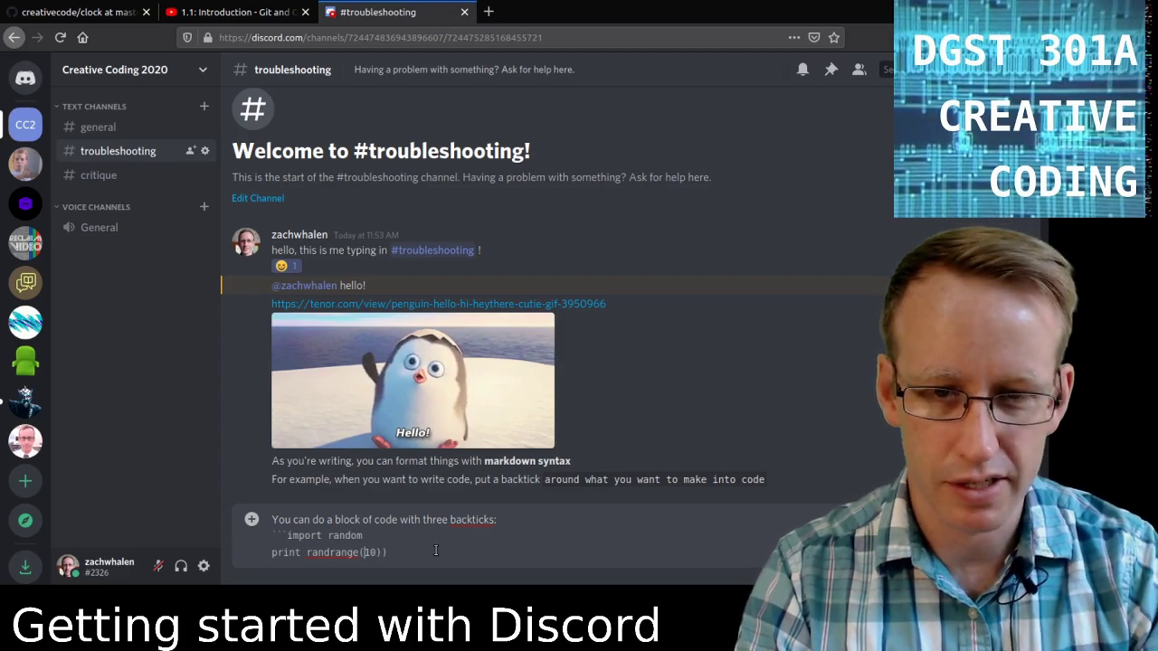
pyautogui.press('BackSpace')
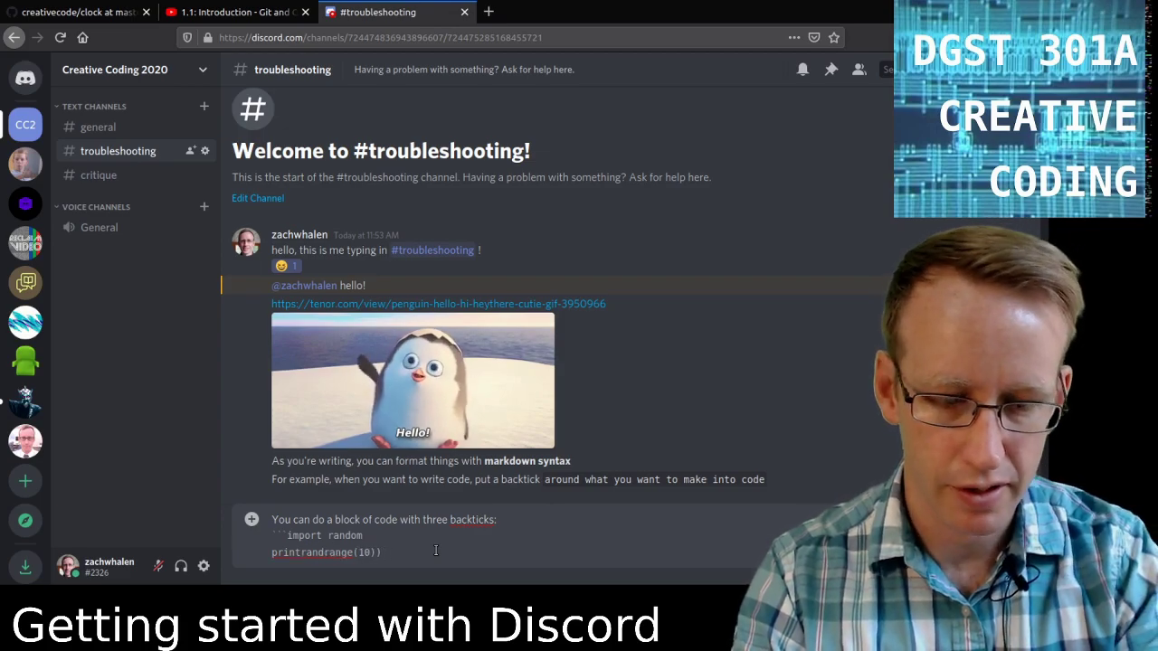
pyautogui.write('(')
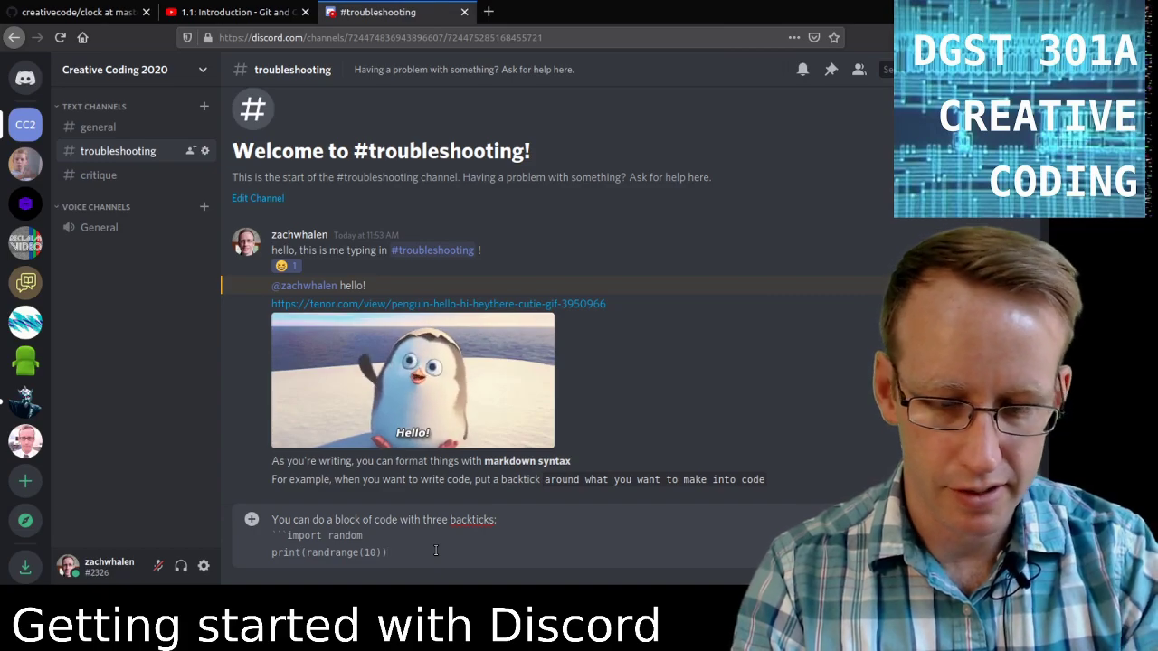
pyautogui.click(435, 550)
pyautogui.write('```')
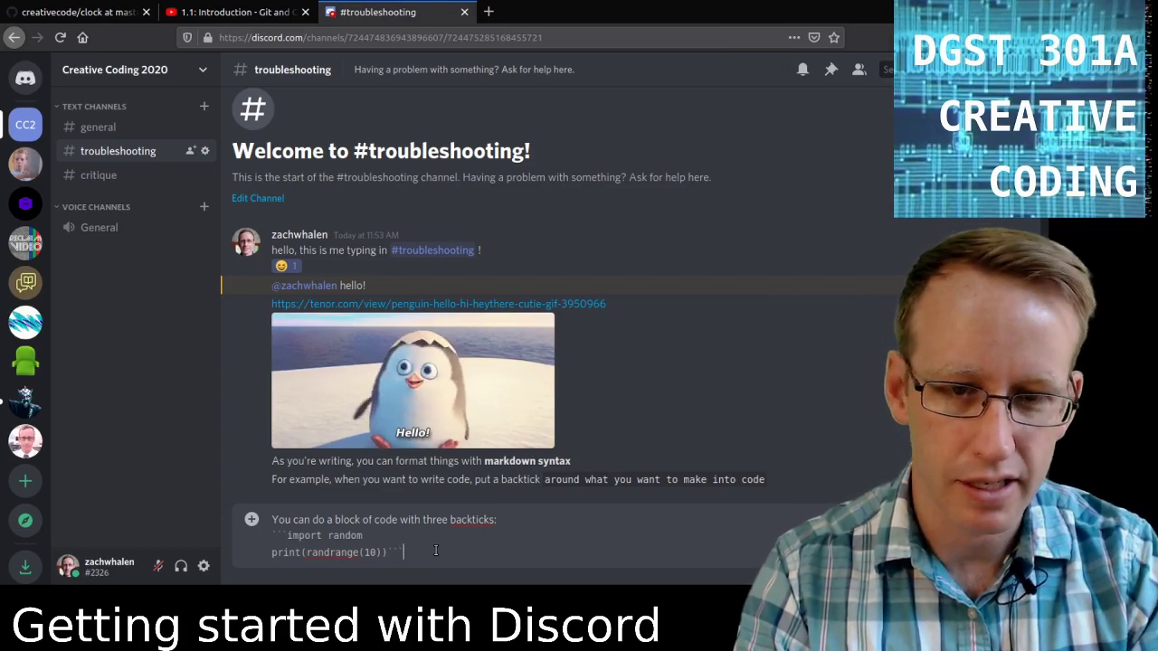
pyautogui.press('Return')
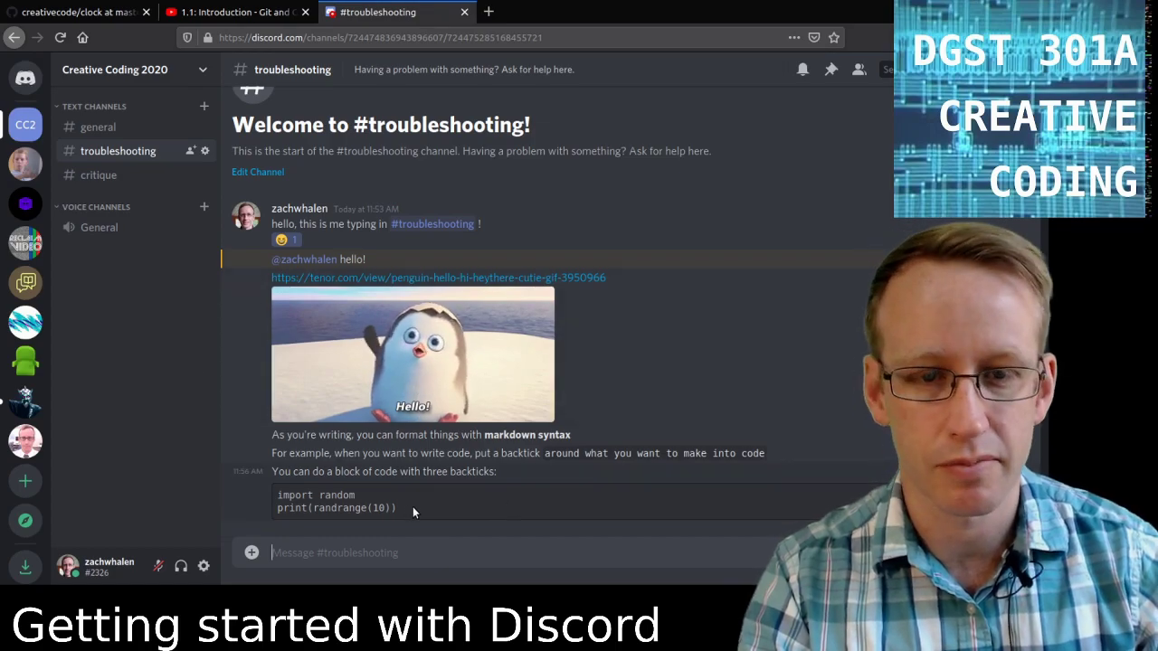
pyautogui.moveTo(413, 507); pyautogui.dragTo(282, 496)
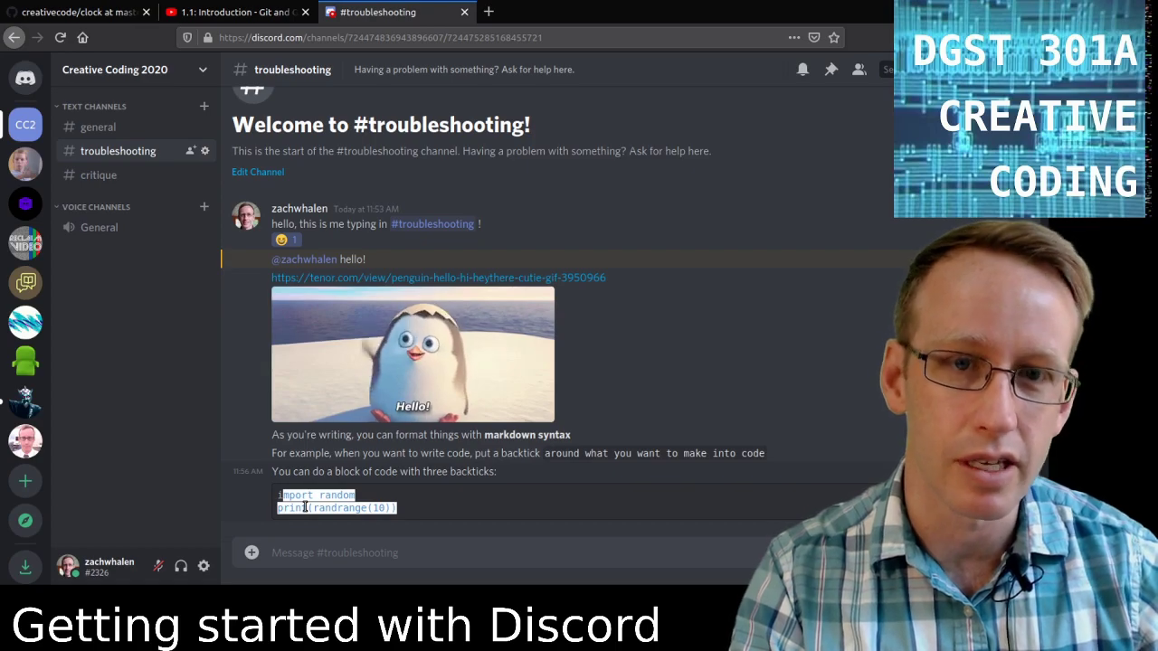
pyautogui.click(351, 556)
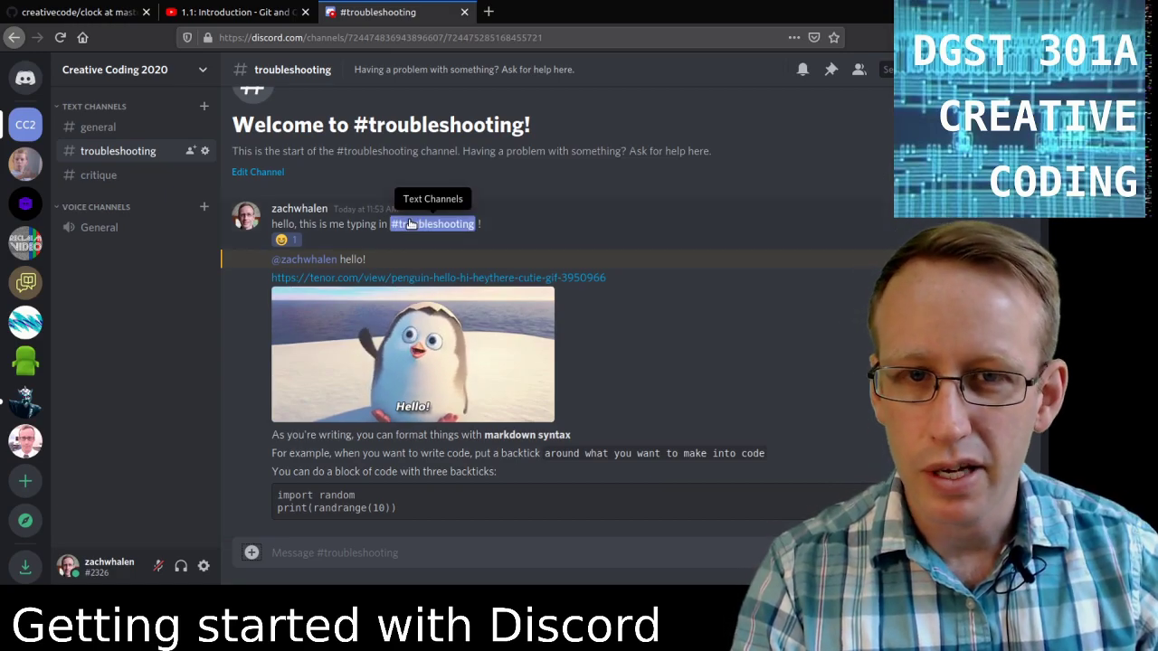
pyautogui.rightClick(301, 209)
# Open the message author's profile card, highlight part of its note, then close it.
pyautogui.click(280, 217)
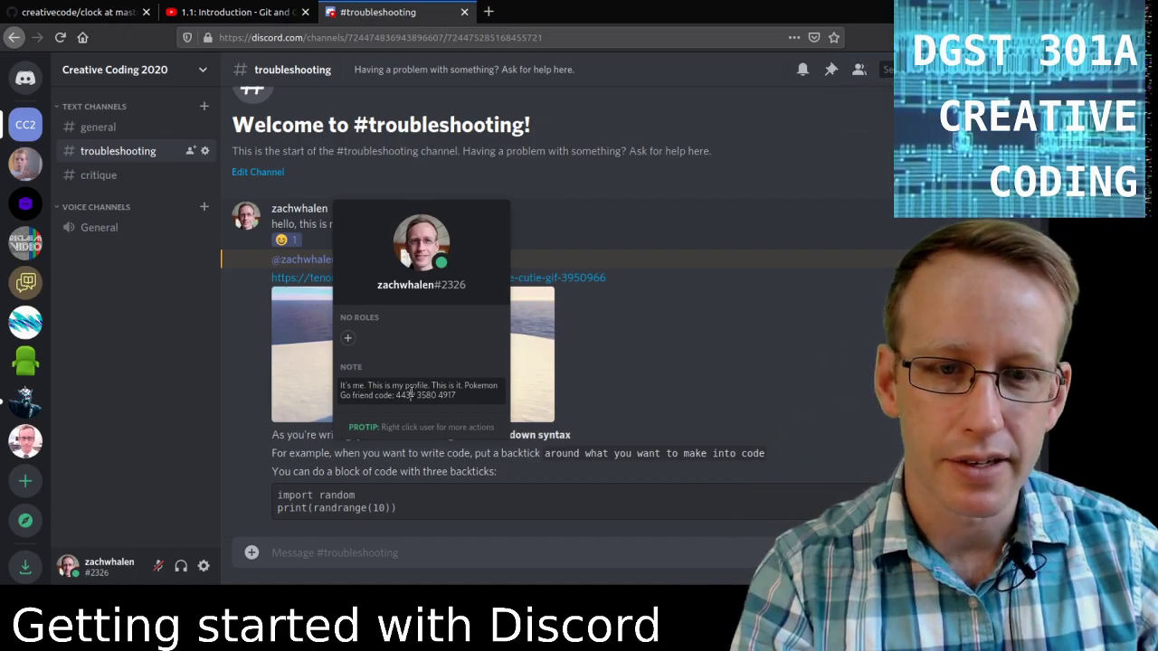
pyautogui.moveTo(447, 399); pyautogui.dragTo(288, 388)
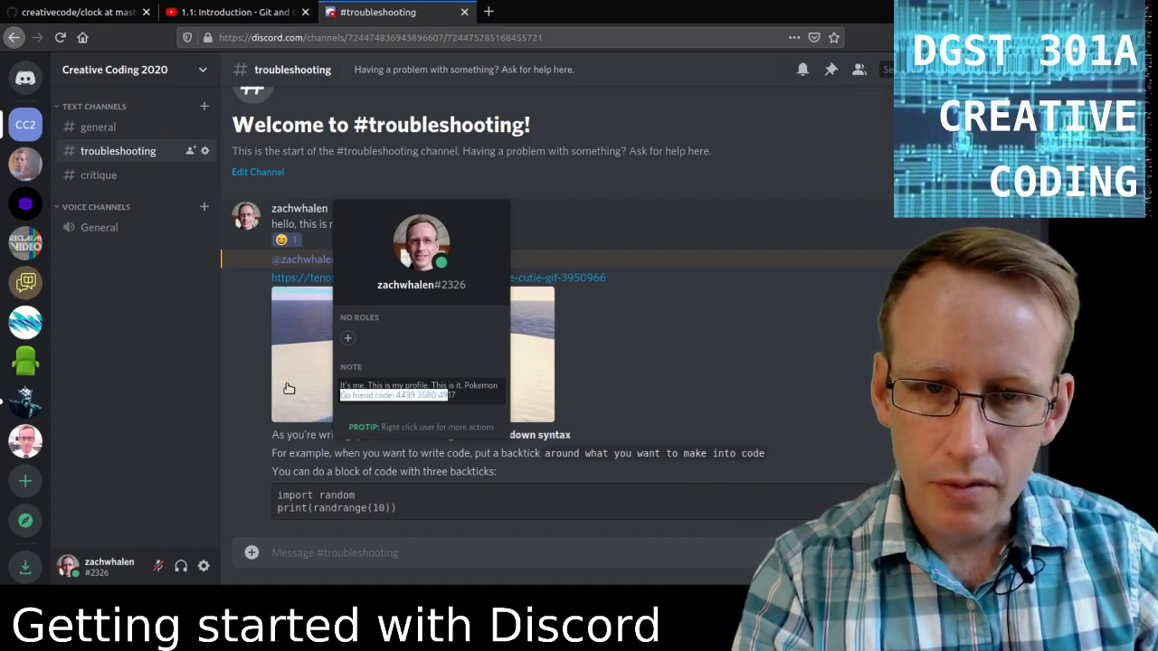
pyautogui.click(397, 354)
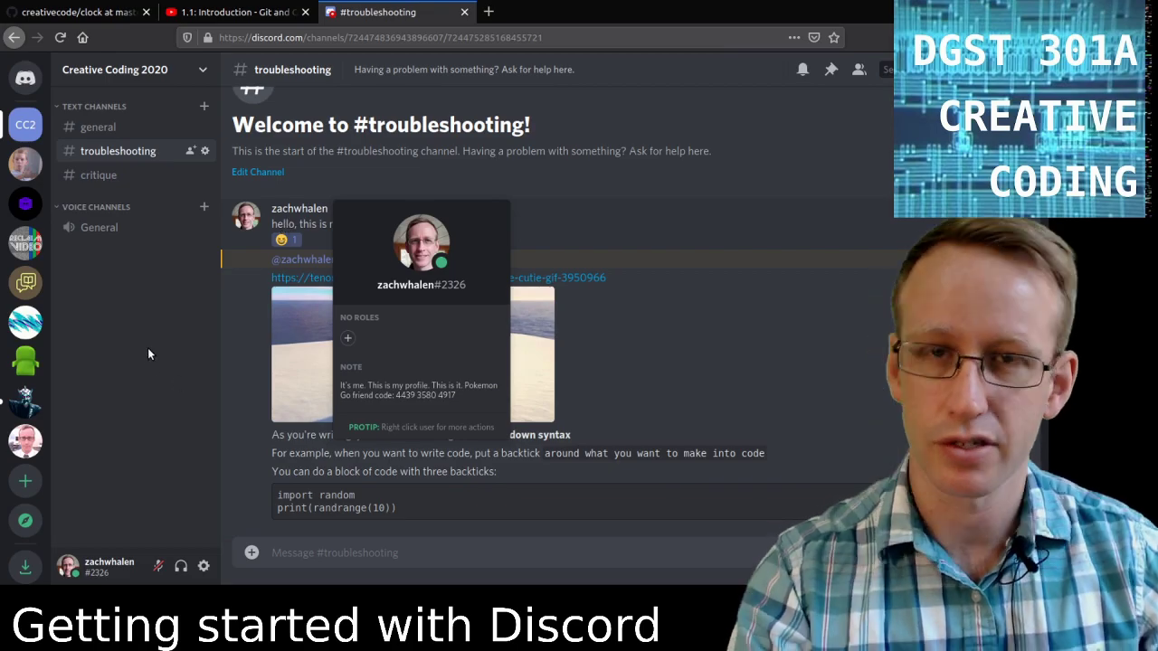
pyautogui.click(148, 334)
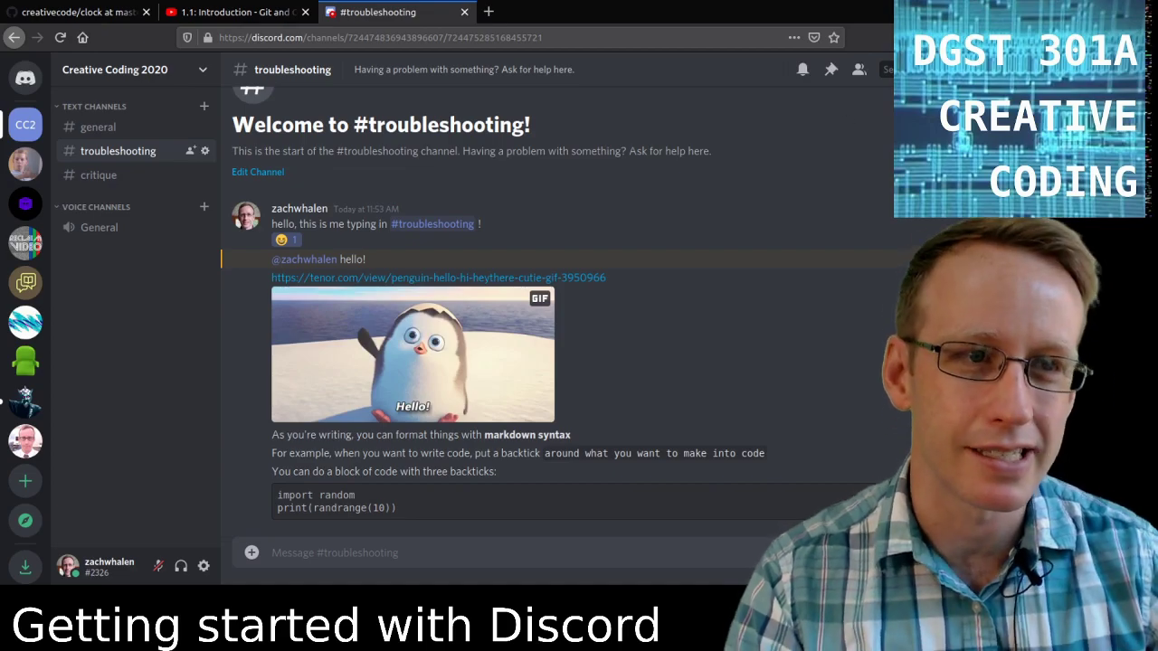
# Open #critique under Text Channels in the left sidebar.
pyautogui.click(143, 178)
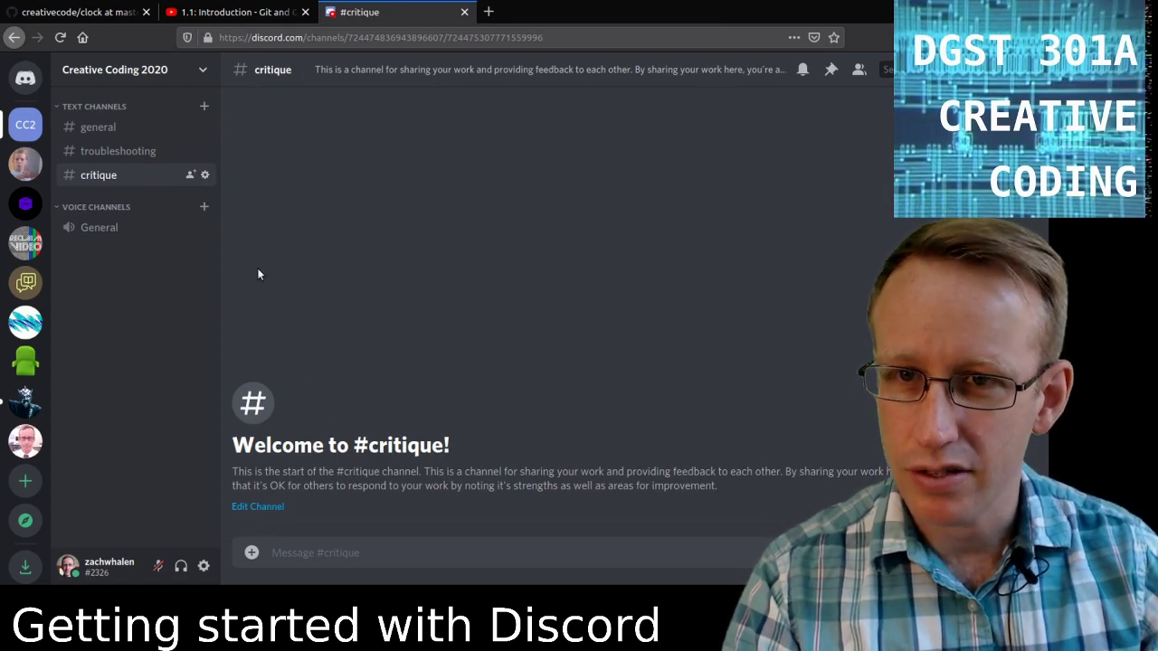